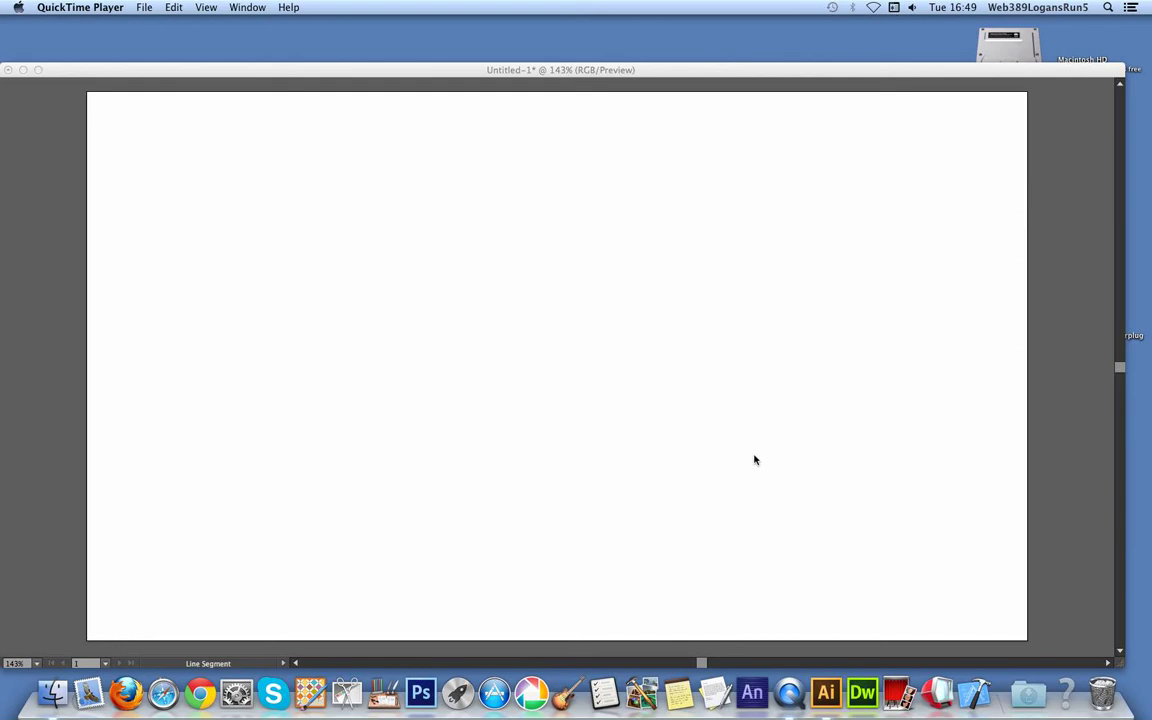
Step: Bring Illustrator to the front and reveal the Reshape tool's flyout
click(192, 72)
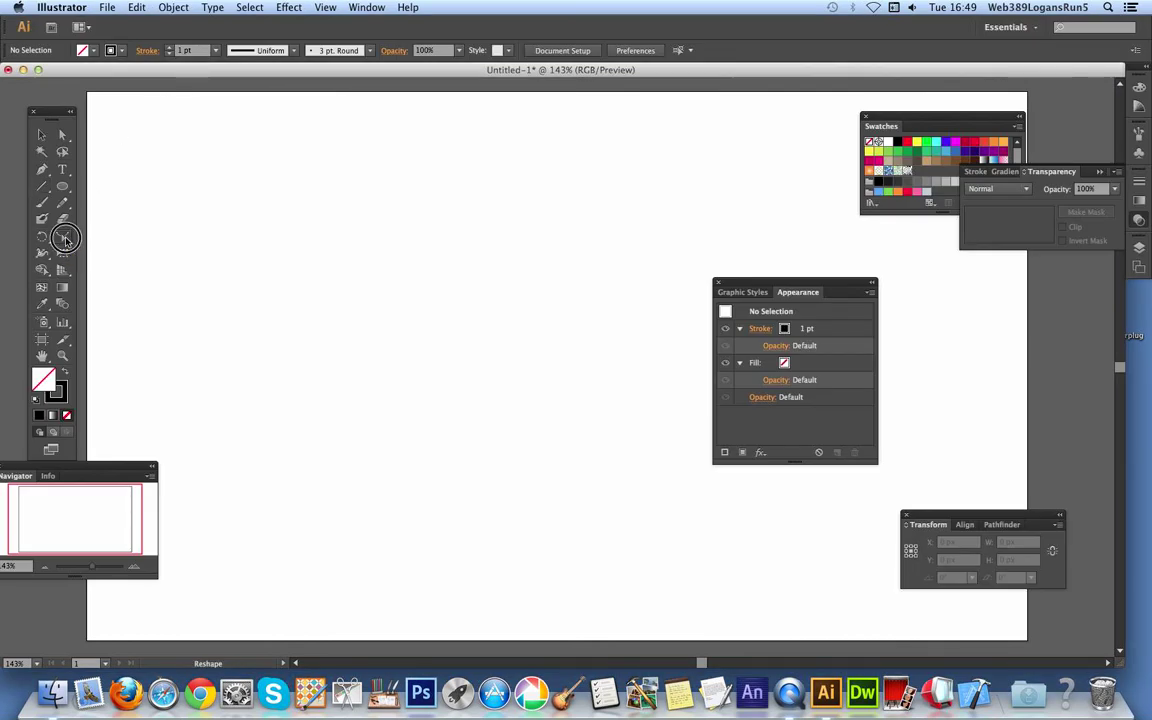
mouse_move(63, 237)
mouse_down()
mouse_move(139, 232)
mouse_move(135, 245)
mouse_move(113, 237)
mouse_move(118, 273)
mouse_move(30, 231)
mouse_move(60, 214)
mouse_move(64, 240)
mouse_up()
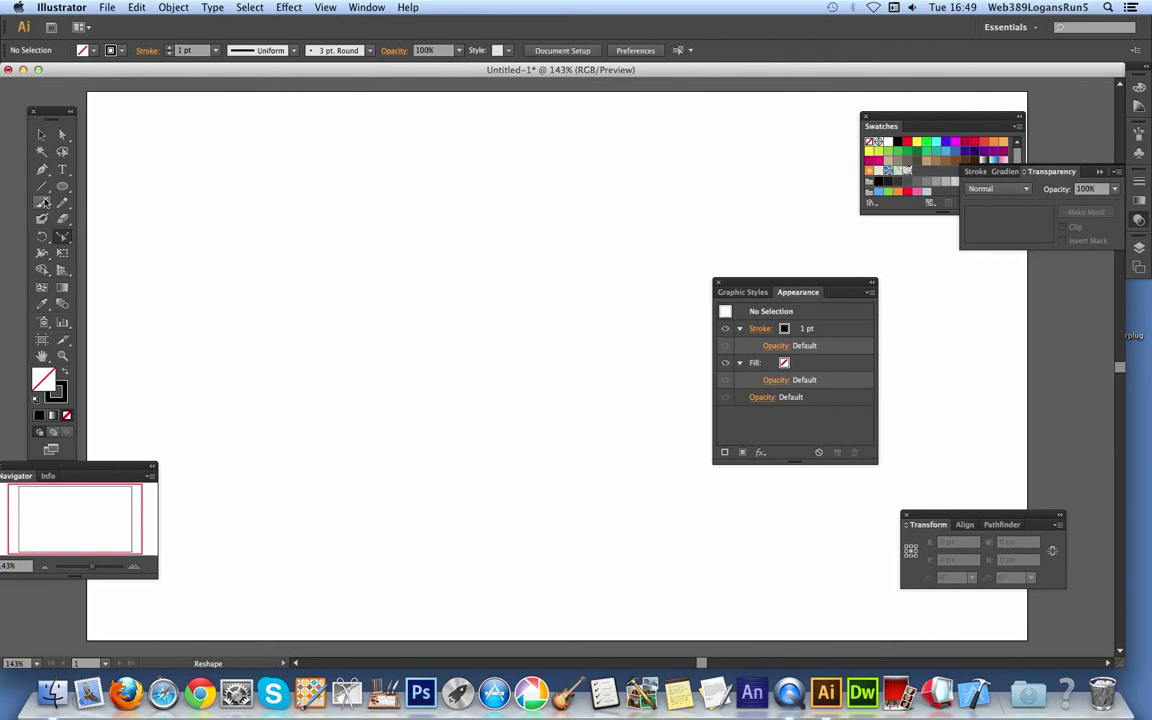
Step: Draw a practice circle on the left of the artboard and nudge its top edge with Reshape
click(62, 186)
drag(281, 186, 531, 430)
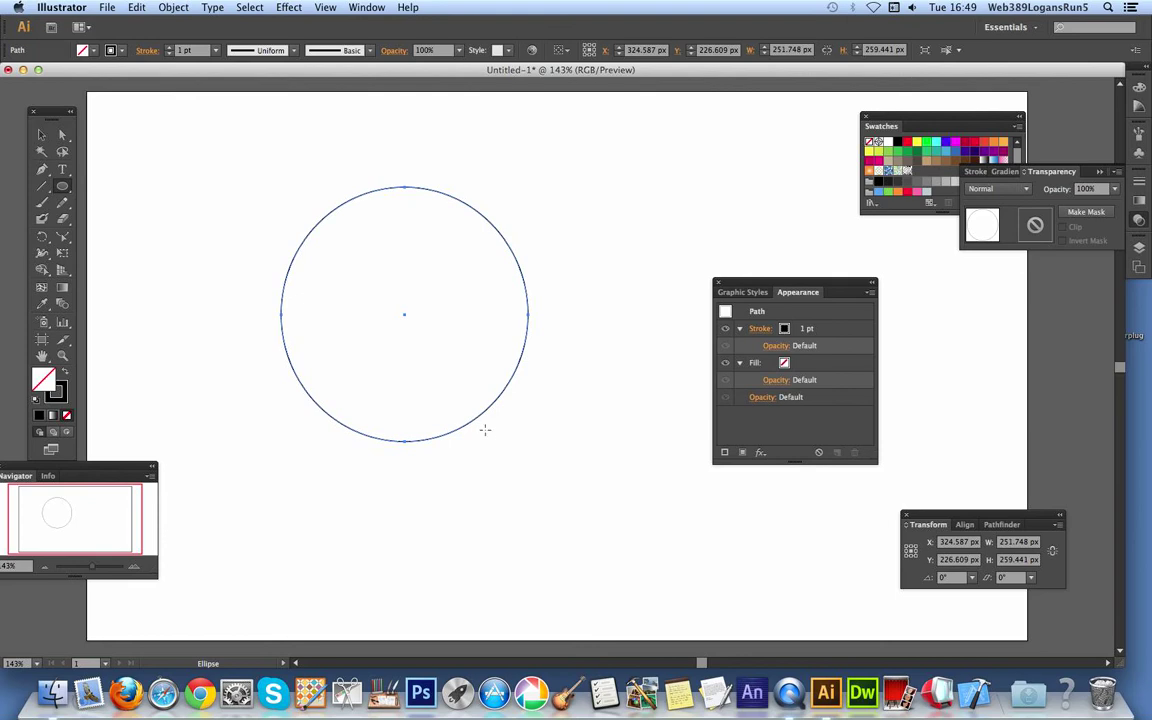
click(41, 134)
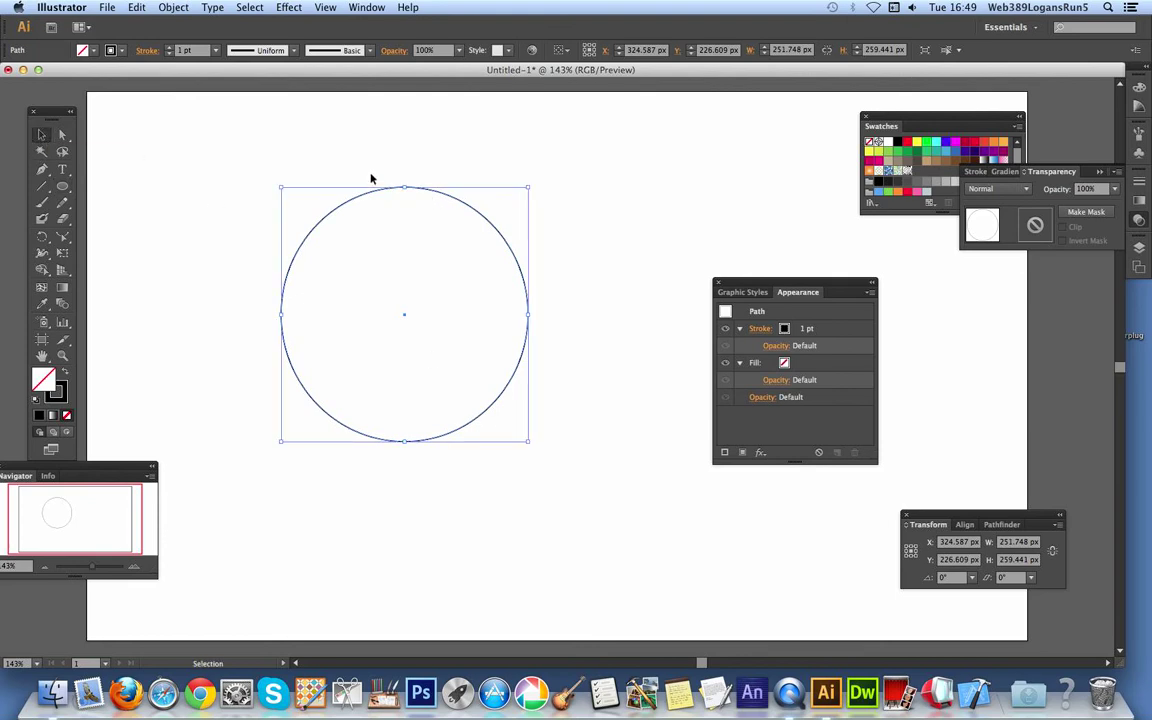
click(62, 240)
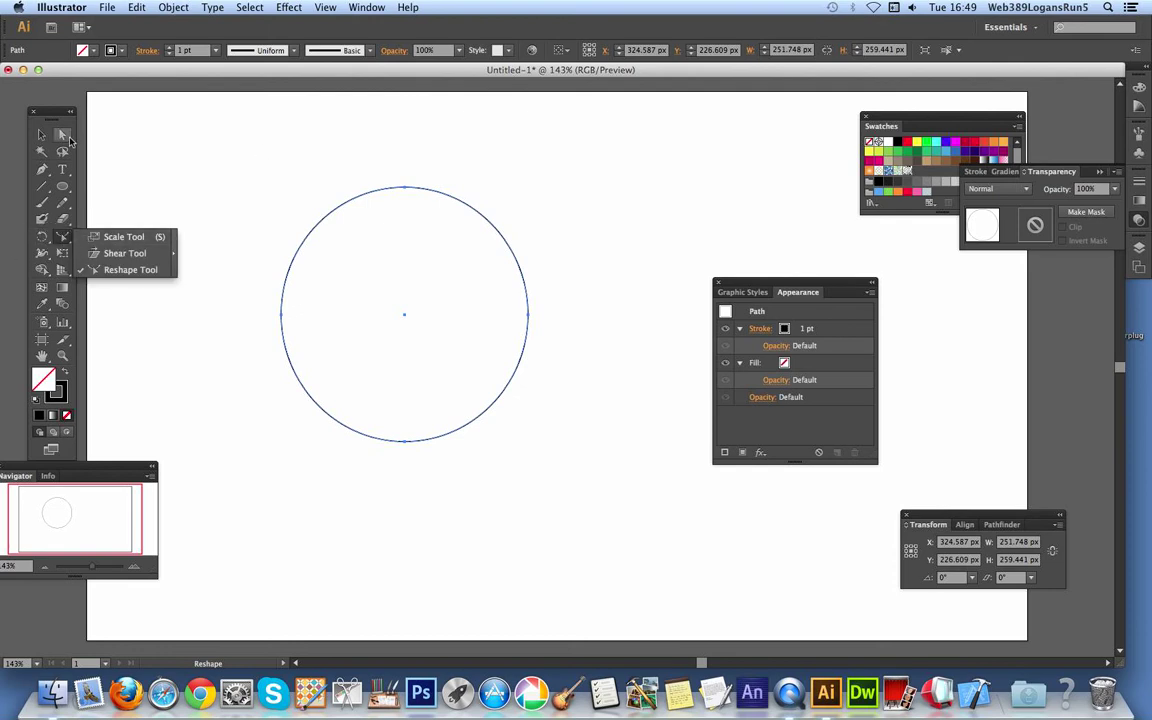
mouse_move(338, 210)
mouse_down()
mouse_move(306, 188)
mouse_move(316, 170)
mouse_move(330, 202)
mouse_up()
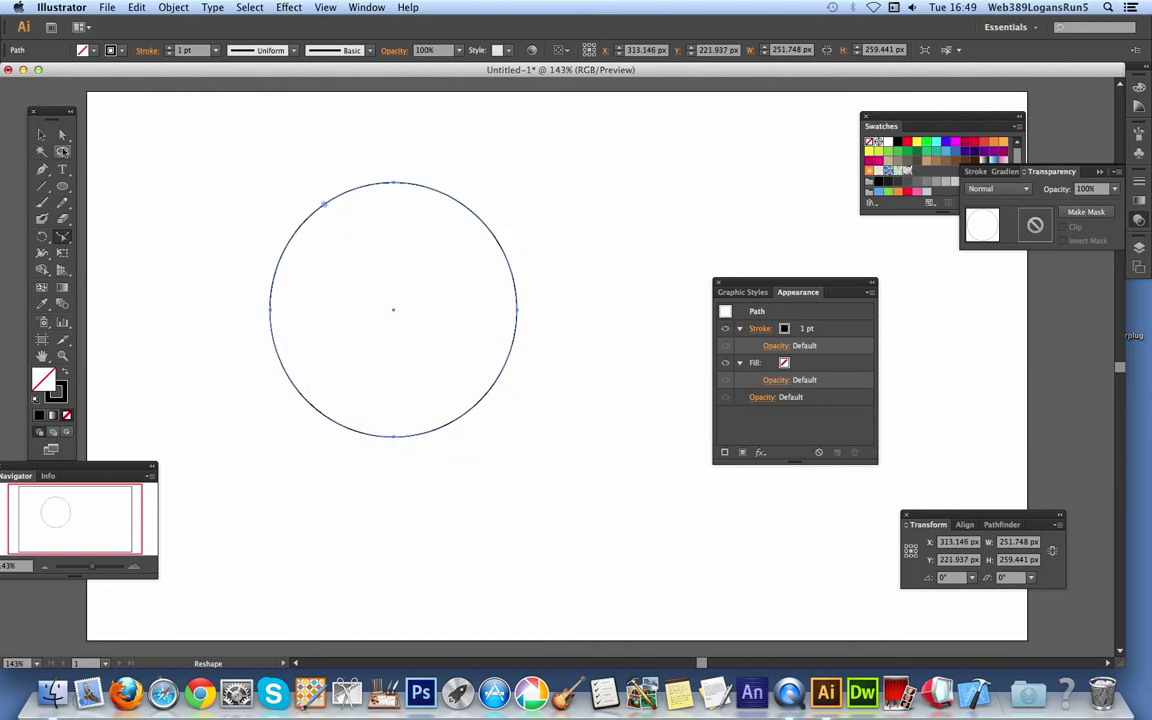
Step: Cut the circle's upper-left anchors away into an open arc, then delete the arc
click(62, 134)
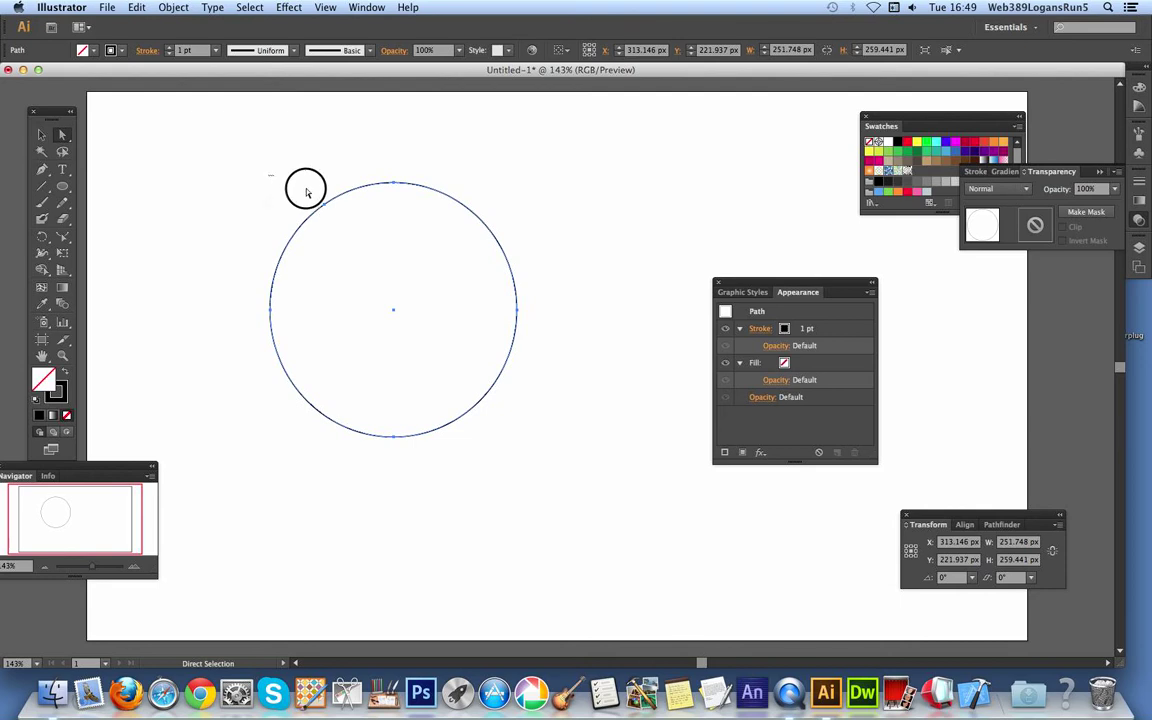
drag(270, 175, 390, 288)
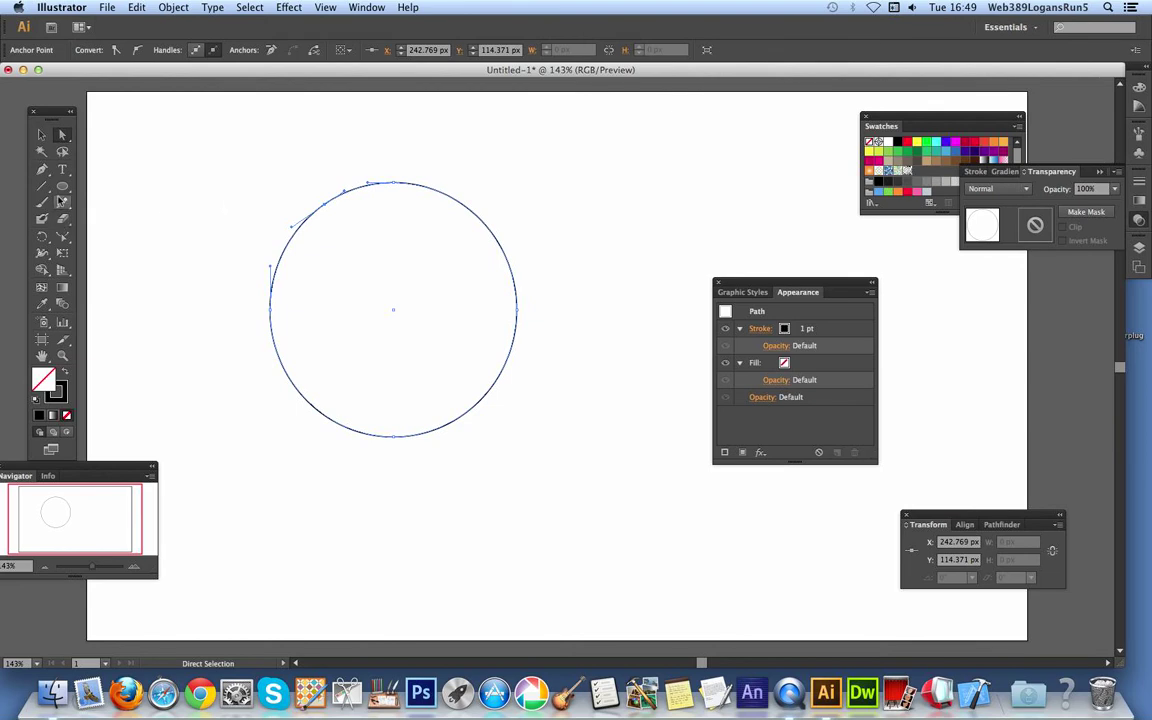
drag(62, 236, 106, 236)
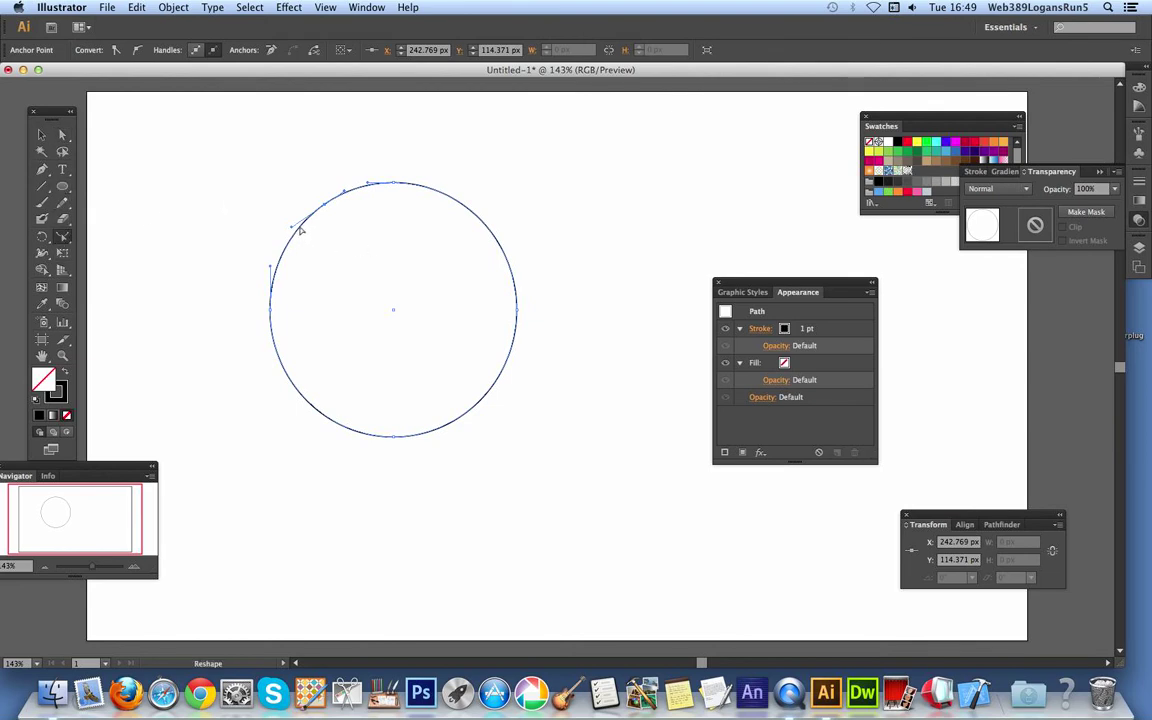
drag(303, 228, 443, 362)
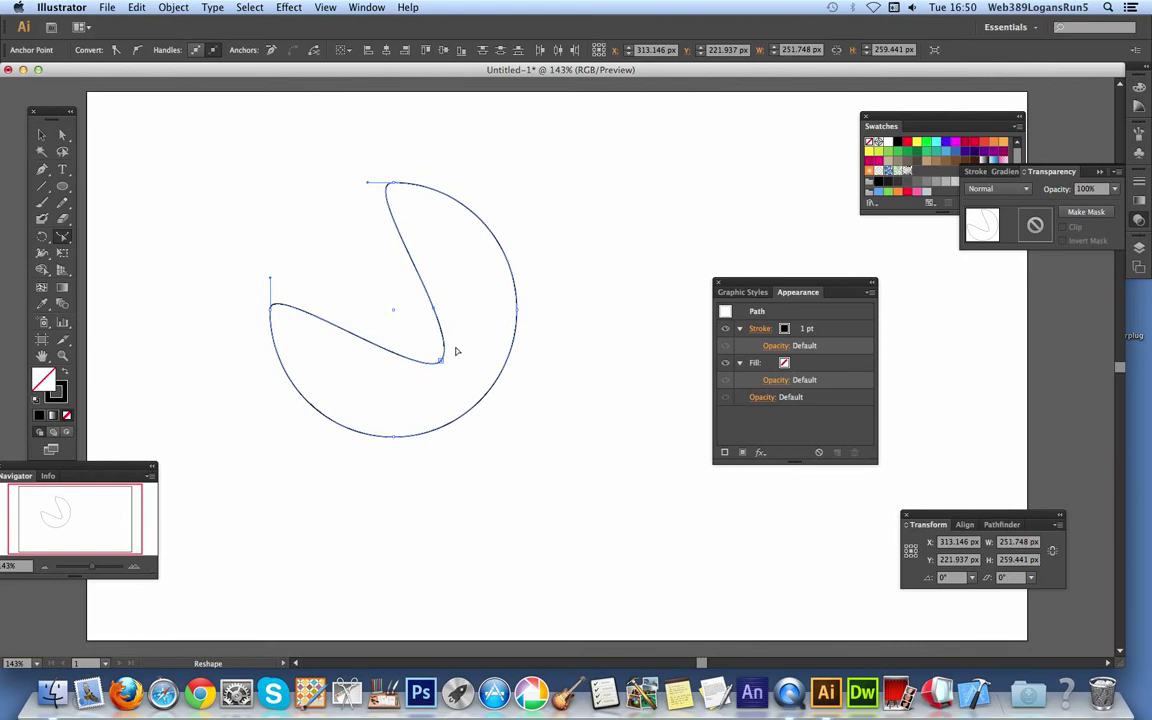
key(Delete)
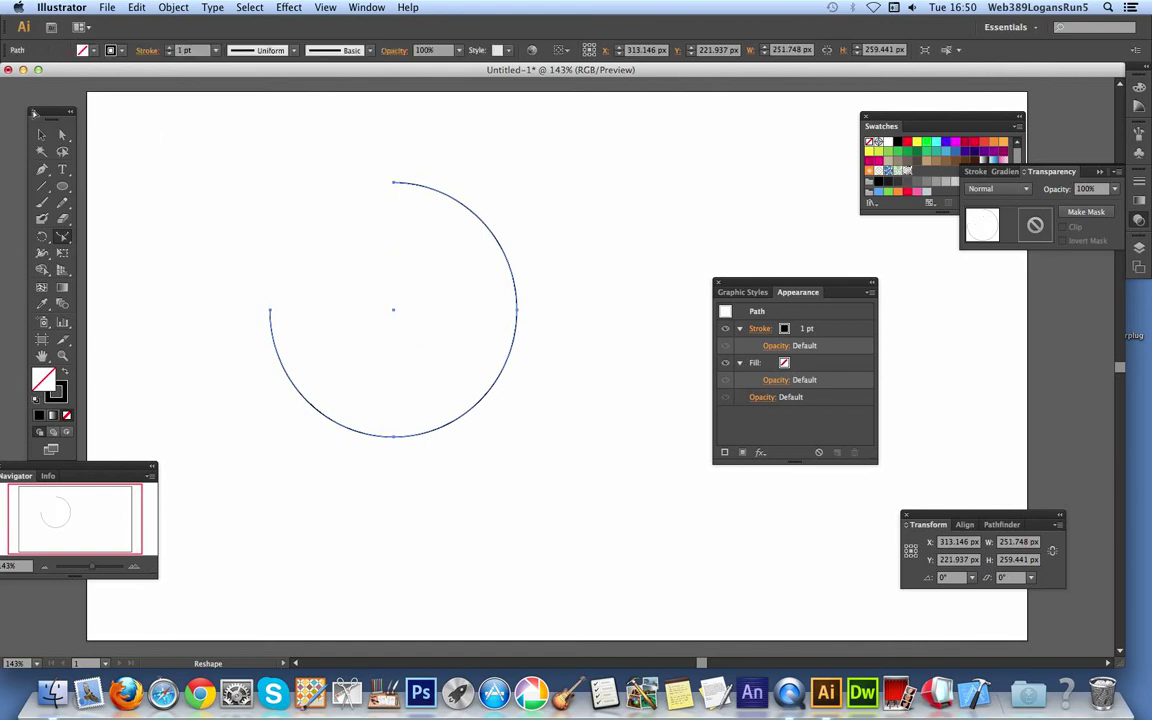
click(40, 133)
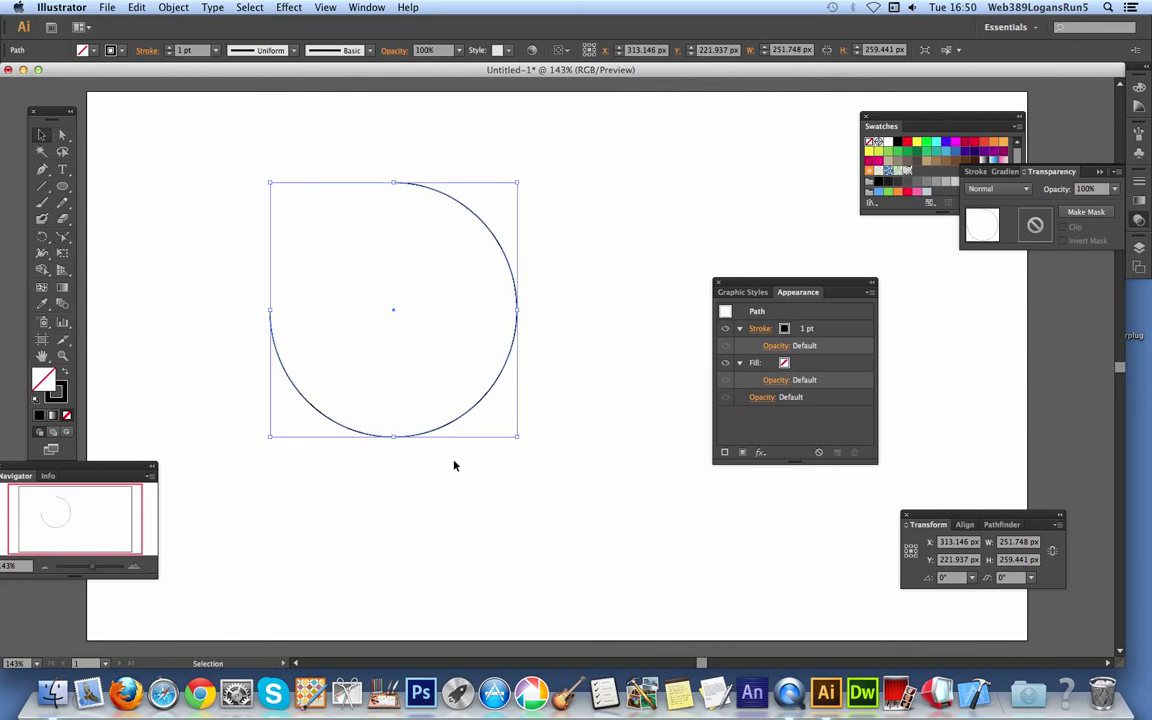
key(Delete)
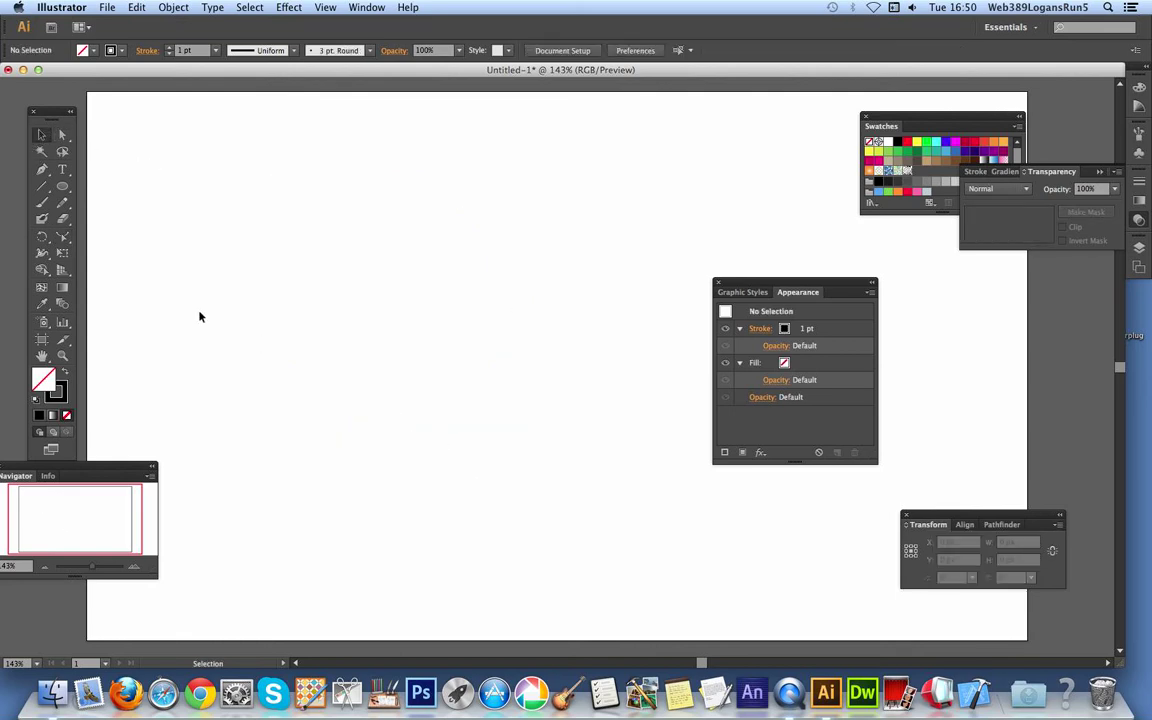
Step: Draw a vertical line and give it the tapered Width Profile 1 at 20 pt weight
click(41, 185)
drag(353, 197, 354, 452)
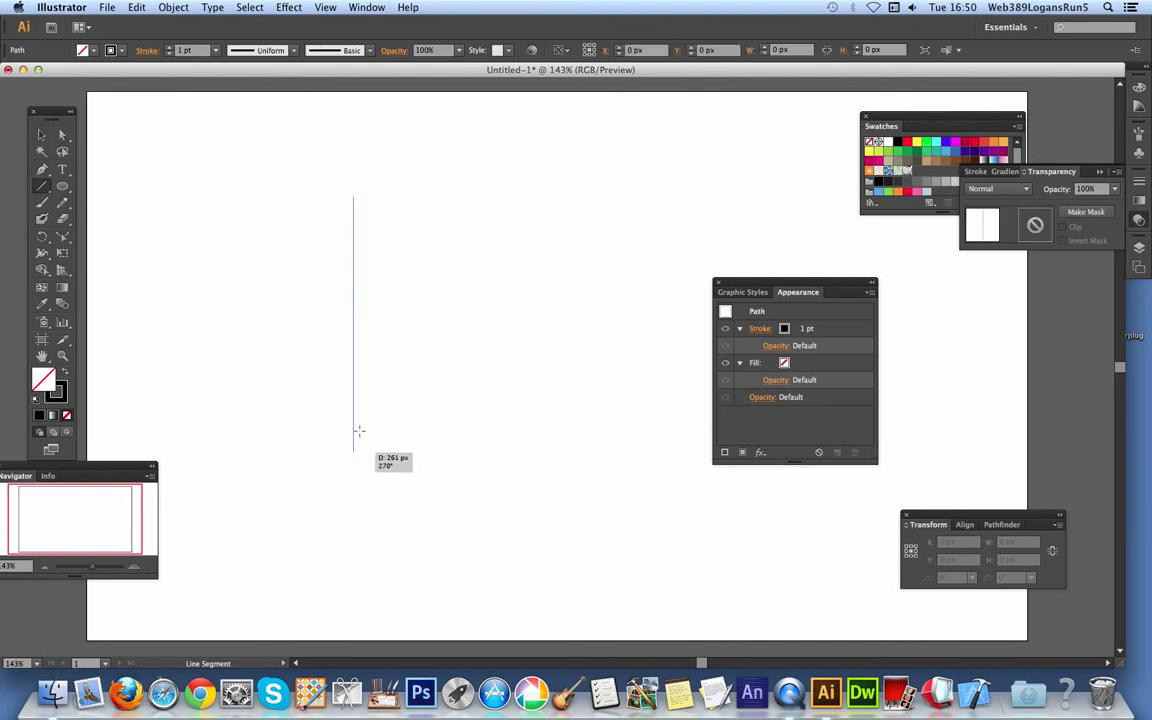
click(294, 50)
click(232, 88)
click(217, 50)
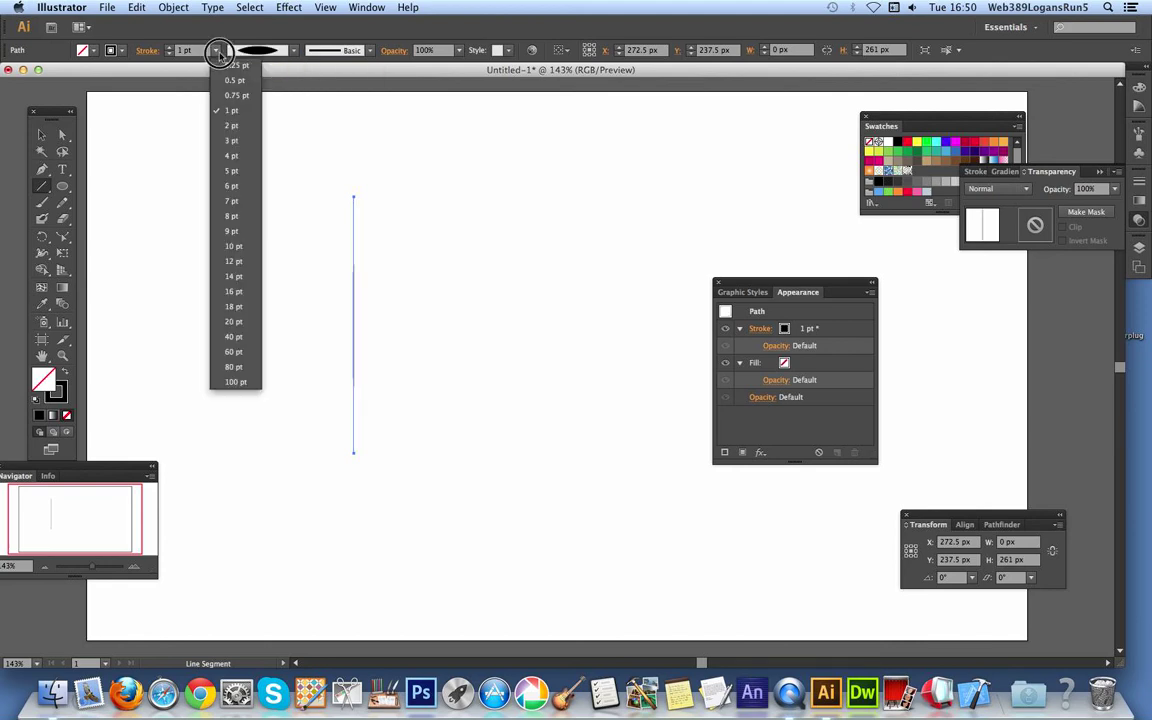
key(Escape)
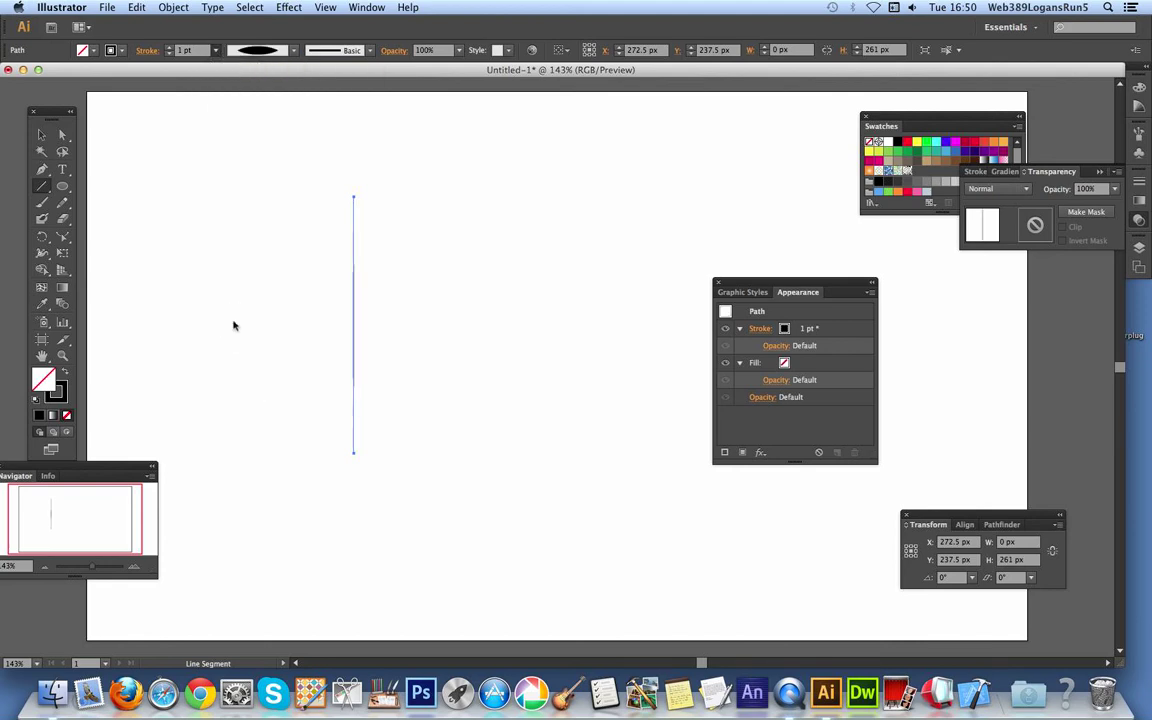
text(20)
key(Return)
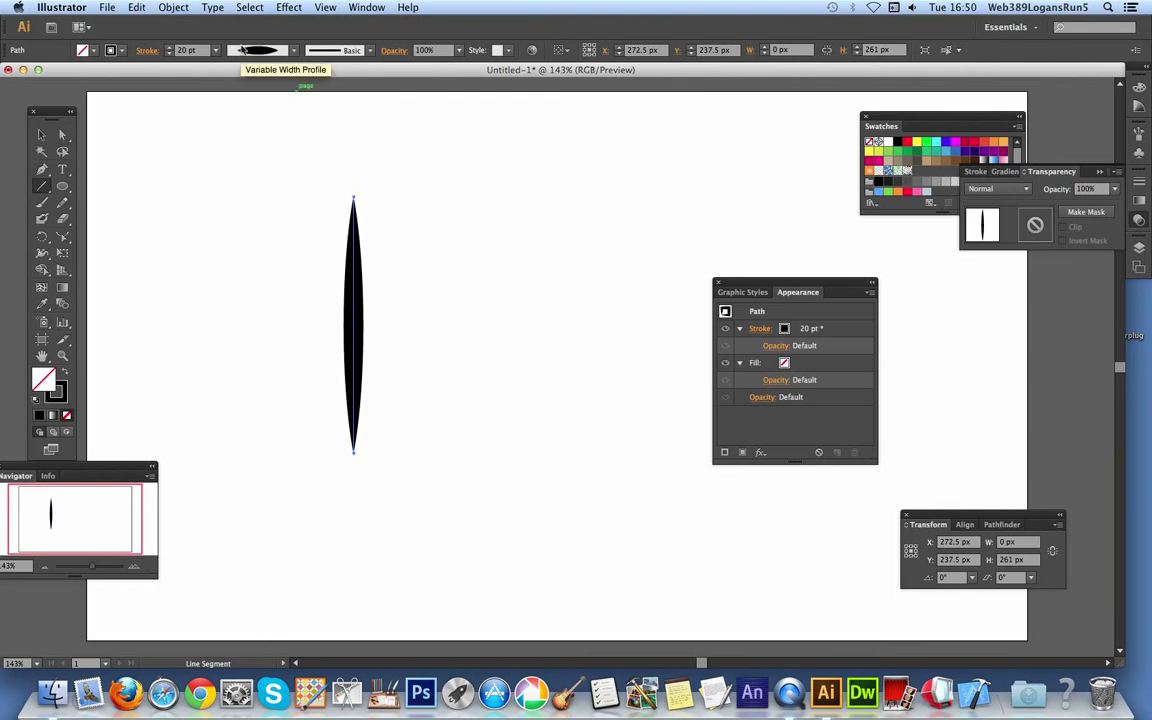
Step: Bend the tapered stroke into curved crescents with the Reshape tool, then undo the reshaping
click(62, 236)
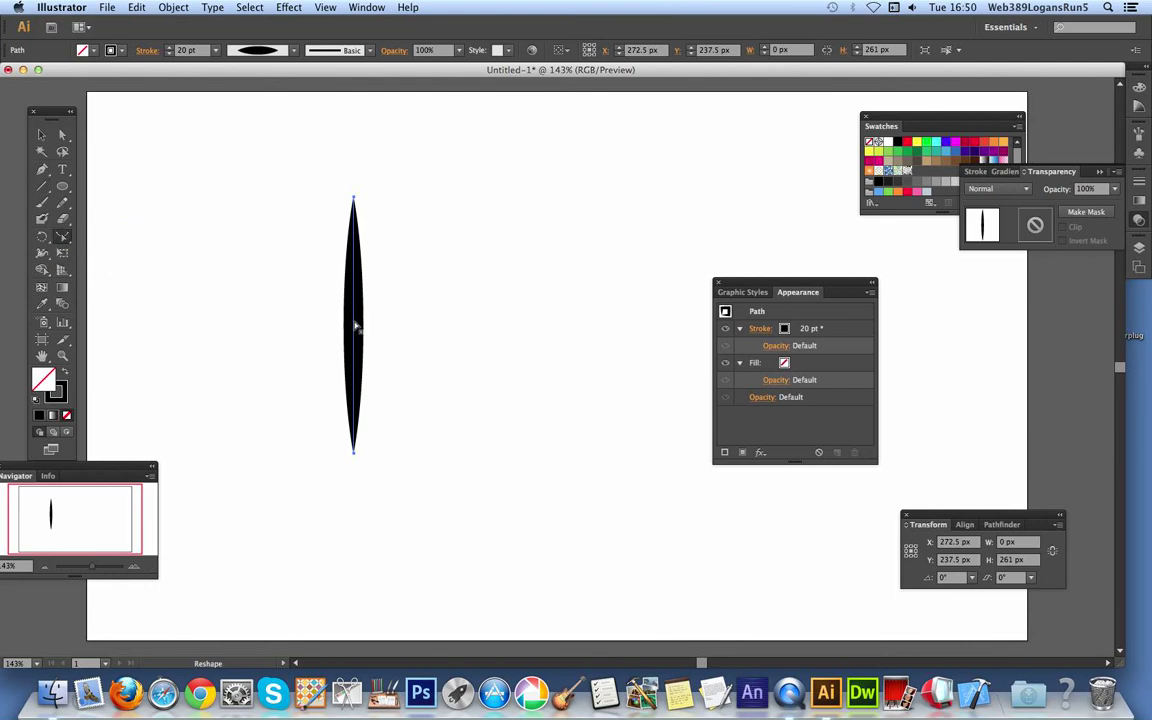
drag(355, 332, 425, 333)
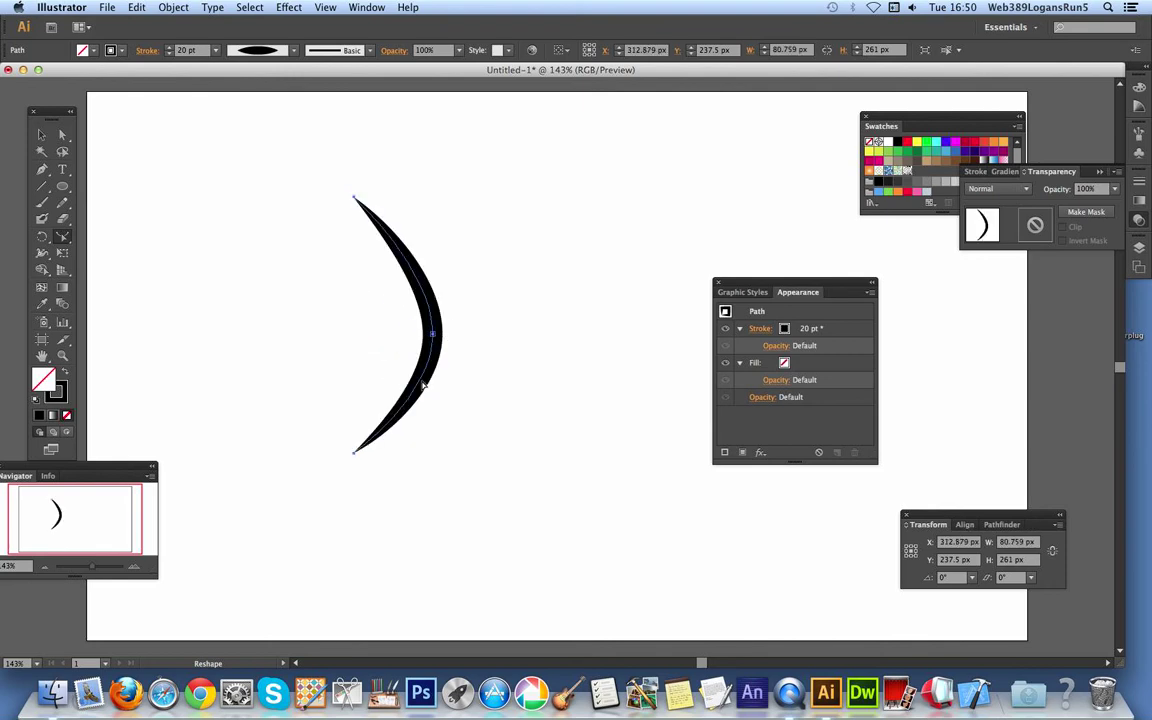
mouse_move(420, 390)
mouse_down()
mouse_move(301, 363)
mouse_move(296, 324)
mouse_move(285, 332)
mouse_move(314, 356)
mouse_up()
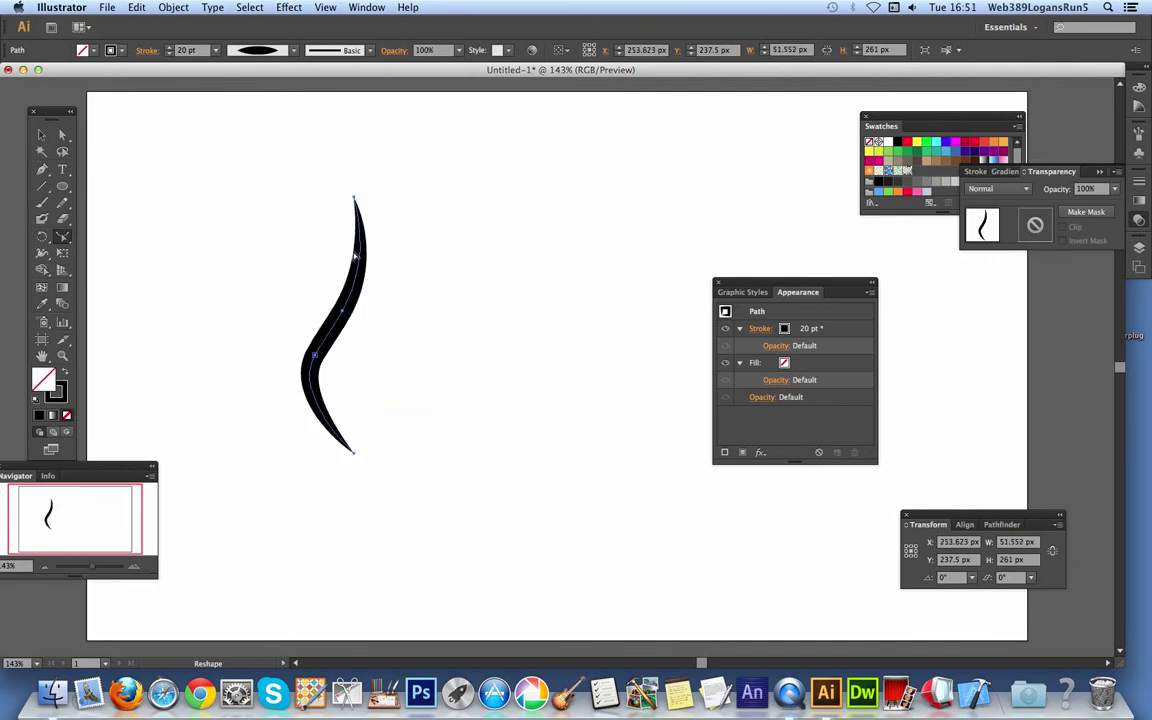
mouse_move(350, 279)
mouse_down()
mouse_move(415, 284)
mouse_move(398, 260)
mouse_move(423, 281)
mouse_up()
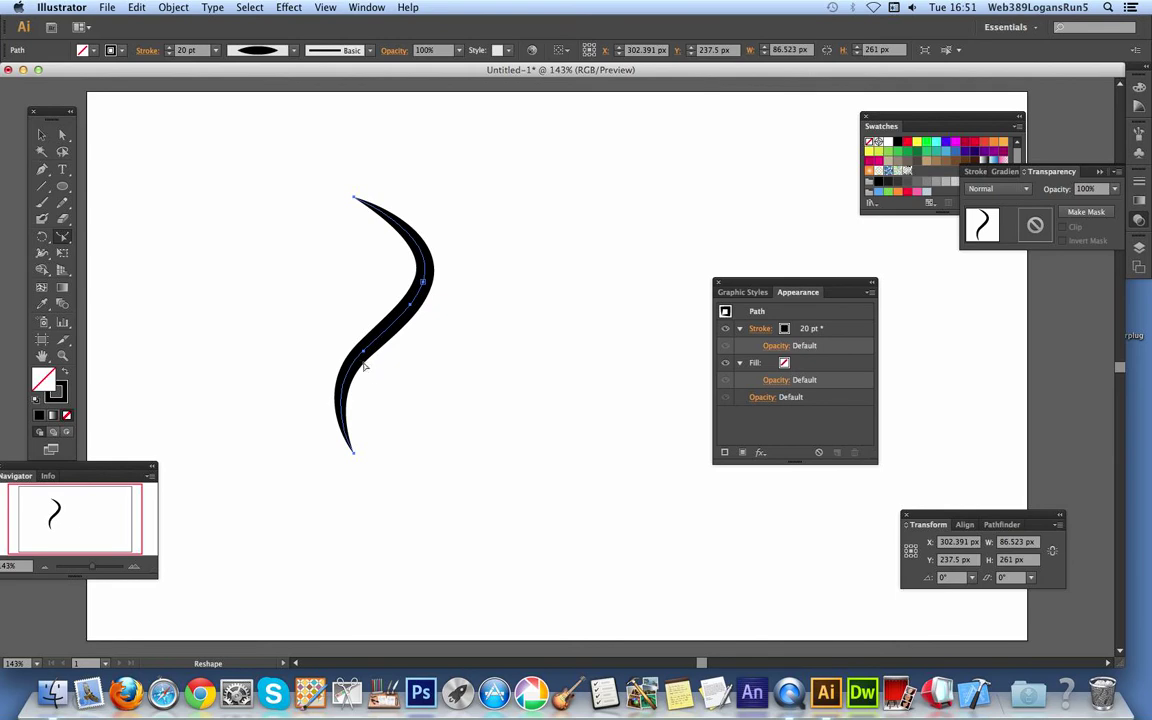
mouse_move(367, 356)
mouse_down()
mouse_move(360, 347)
mouse_move(450, 378)
mouse_move(458, 393)
mouse_move(455, 360)
mouse_move(468, 372)
mouse_up()
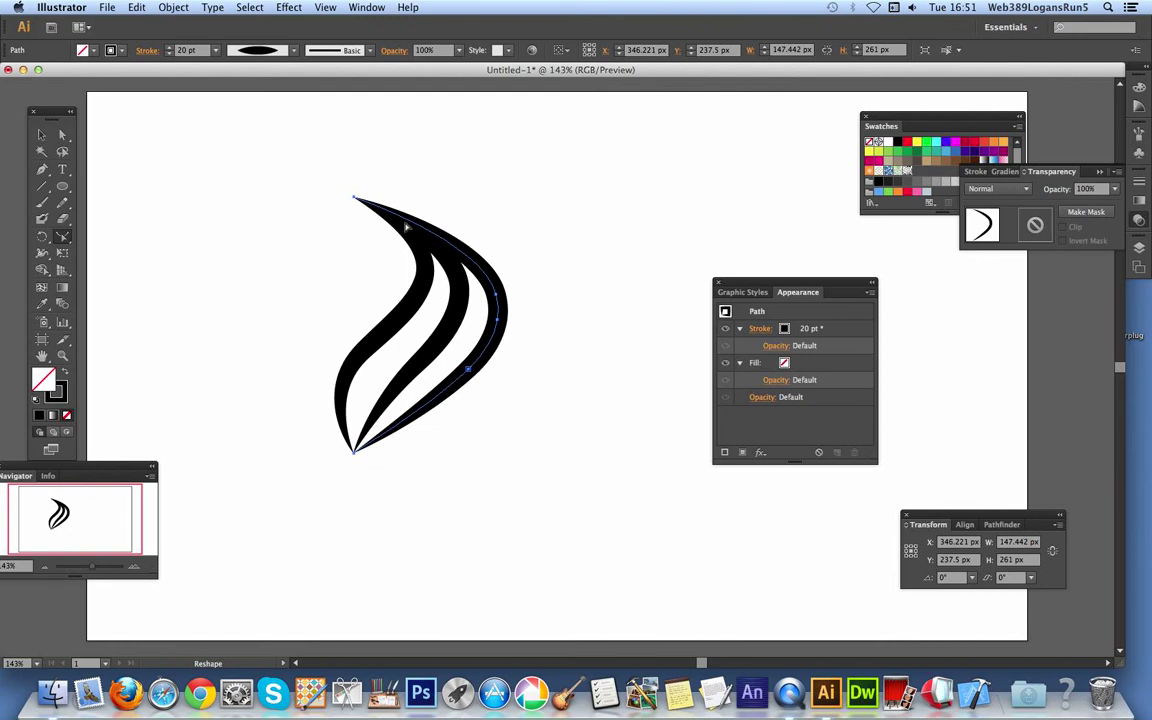
key(super+z)
key(super+z)
key(super+z)
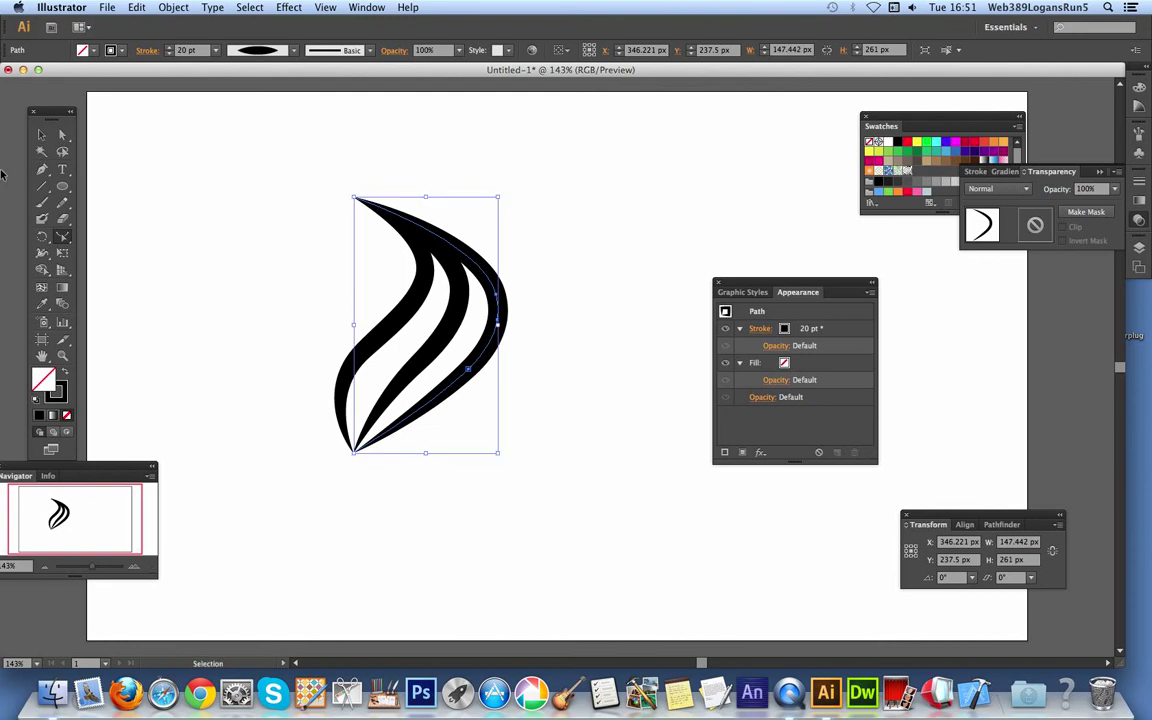
Step: Undo to the straight stroke and reshape curved stripe copies out to the onion's left edge
key(super+z)
key(super+z)
key(super+z)
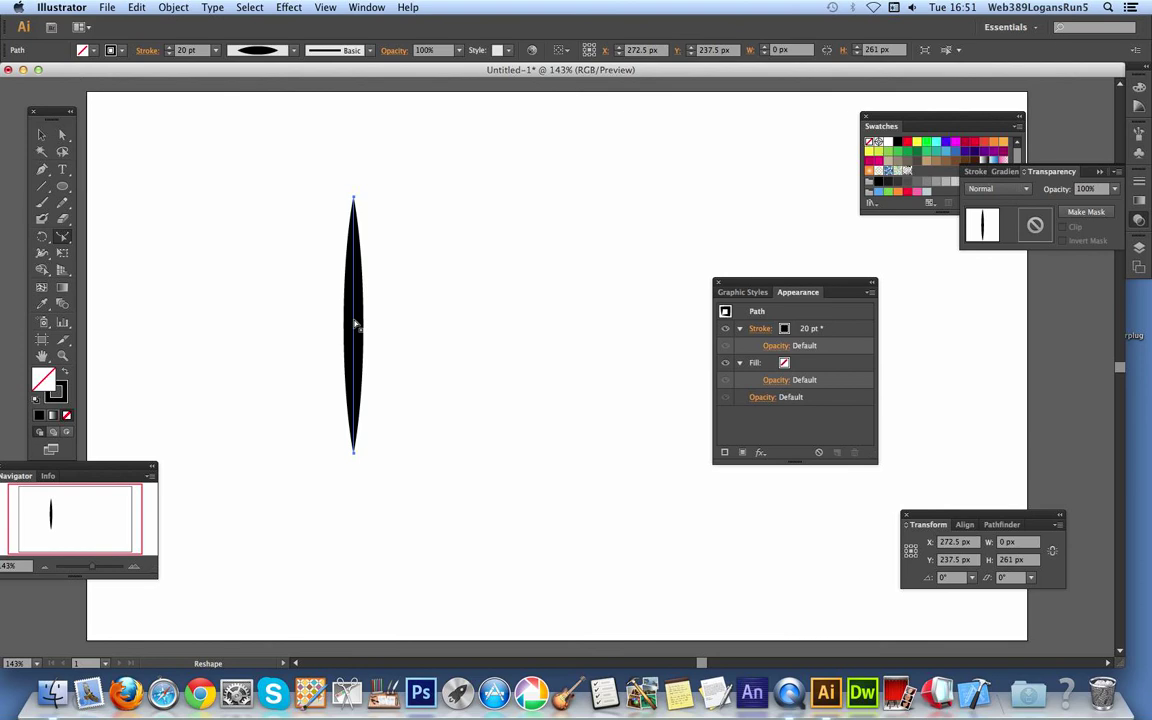
mouse_move(355, 322)
mouse_down()
mouse_move(507, 338)
mouse_move(290, 334)
mouse_up()
click(323, 337)
click(280, 338)
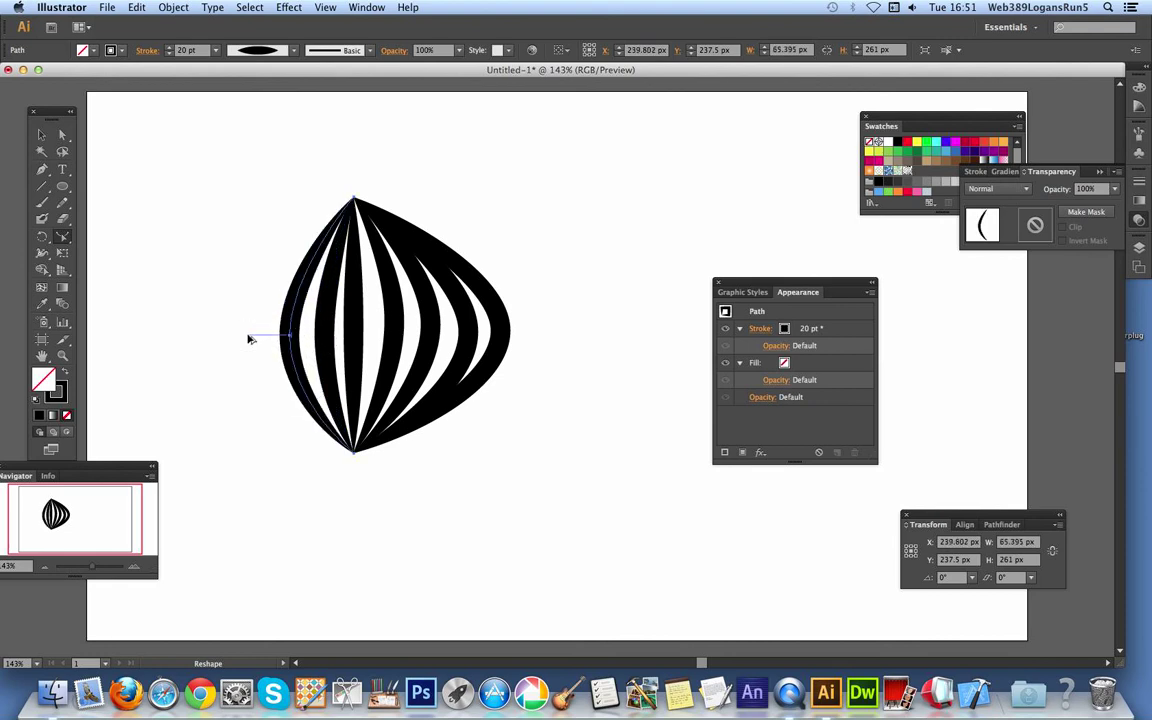
click(283, 336)
drag(281, 336, 226, 337)
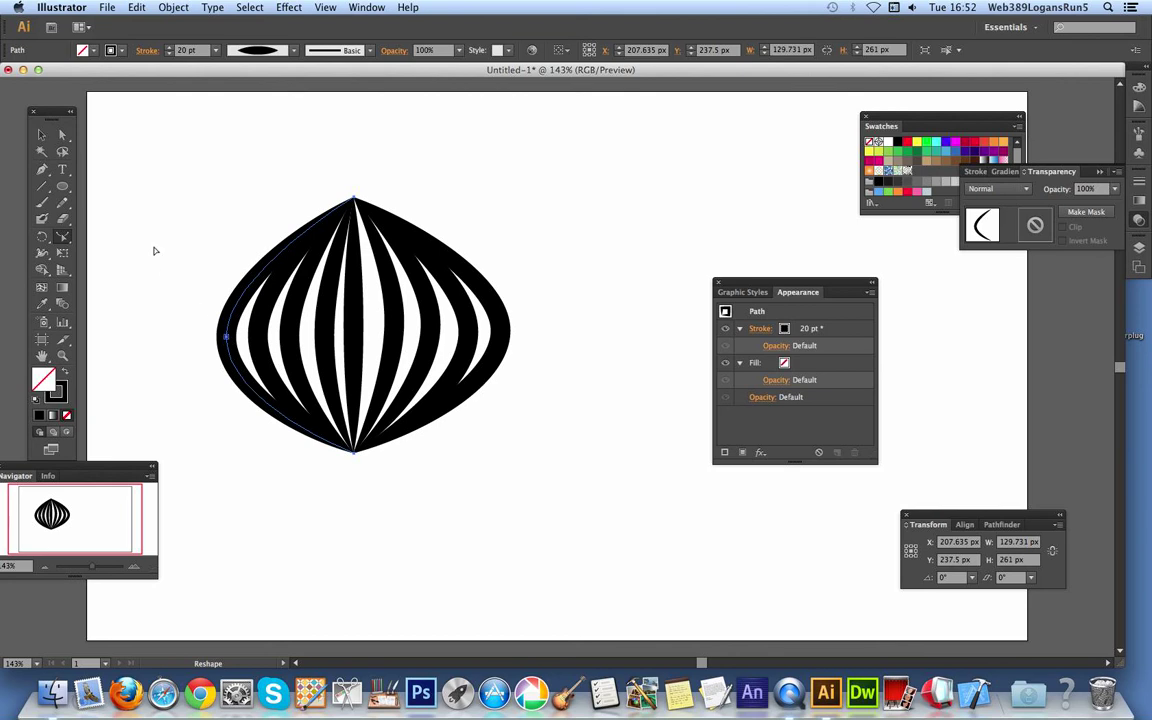
Step: Deselect, then marquee-select all the onion's stripes with the Selection tool
click(42, 134)
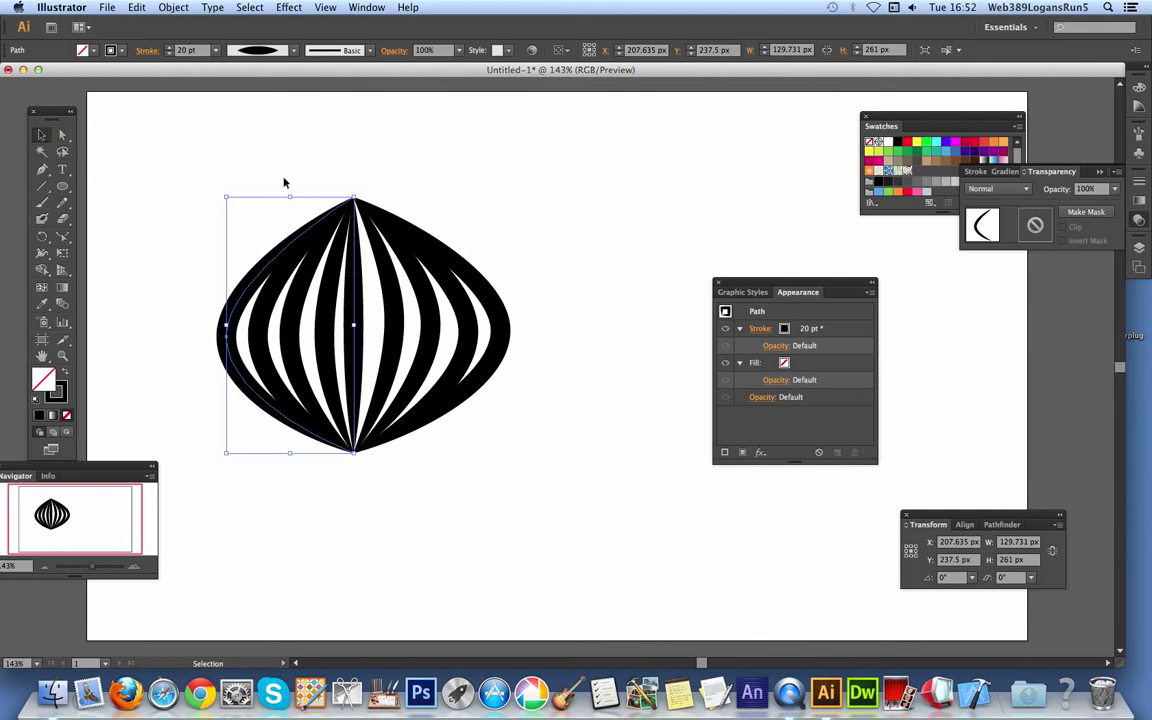
click(256, 163)
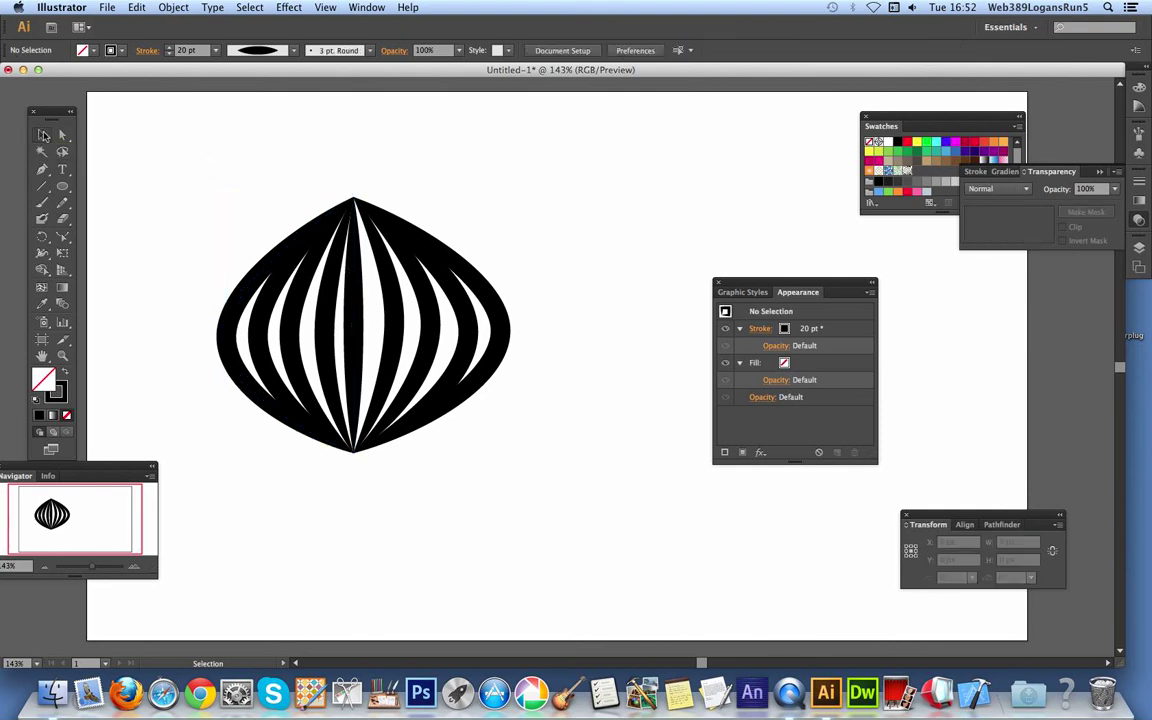
drag(462, 398, 533, 474)
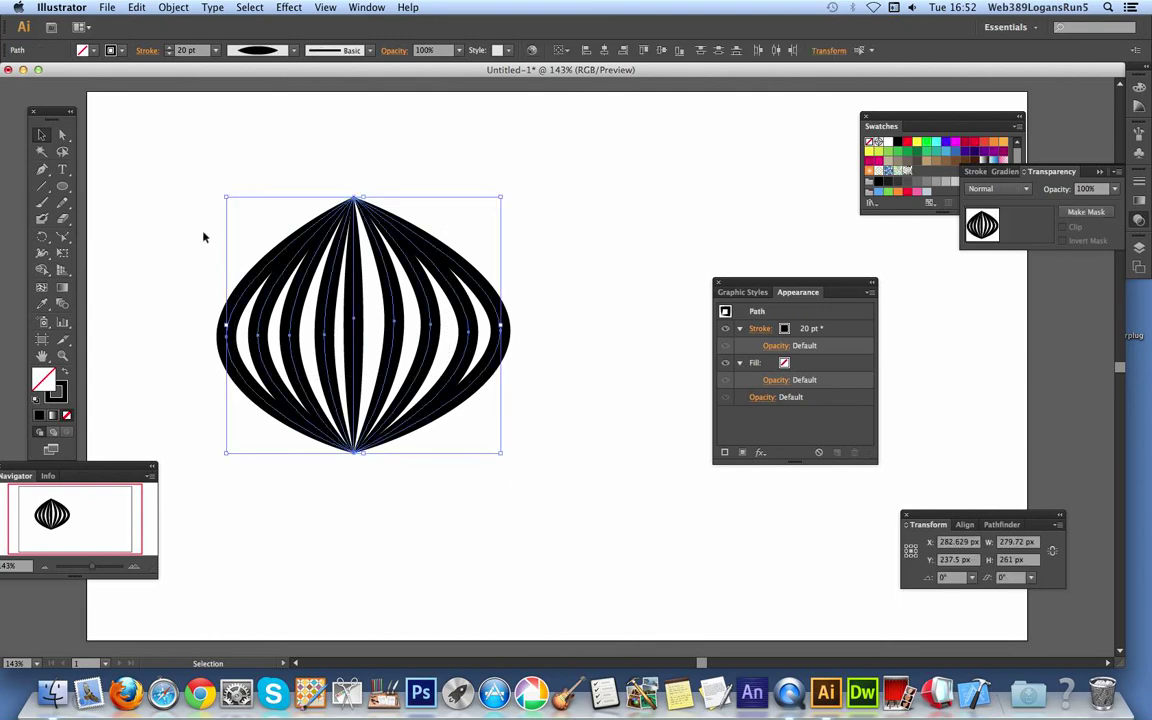
Step: Make a new pattern from the onion with Object > Pattern > Make and select the tile art
click(163, 7)
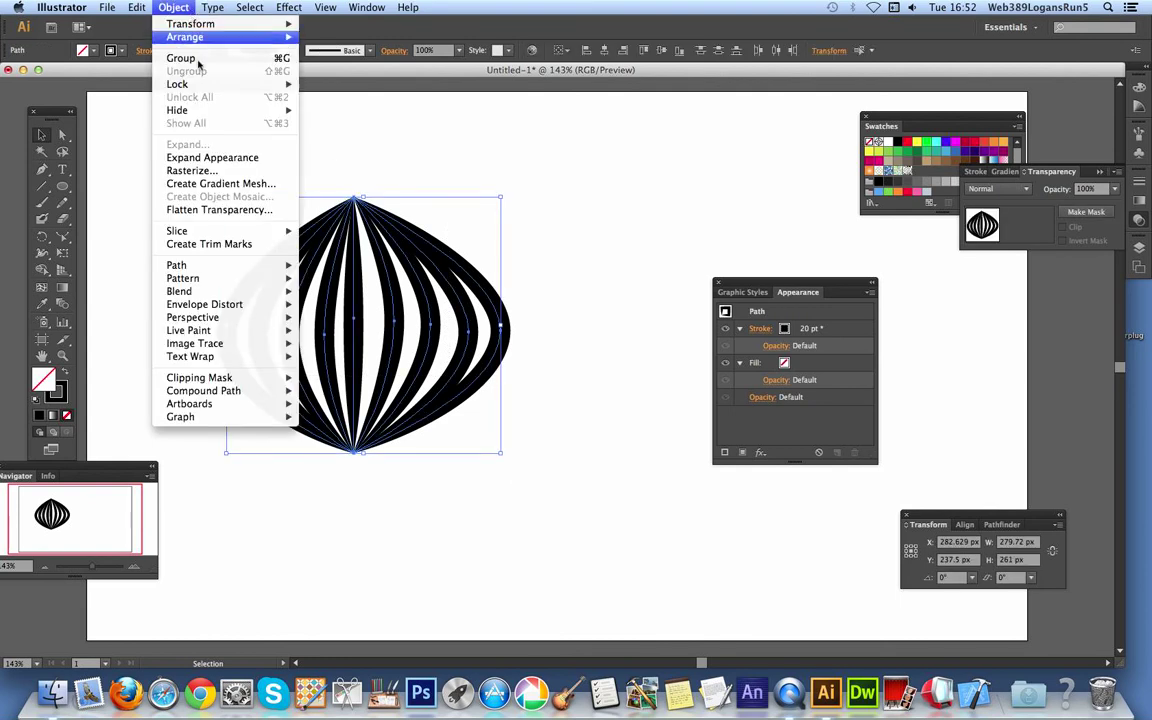
mouse_move(260, 278)
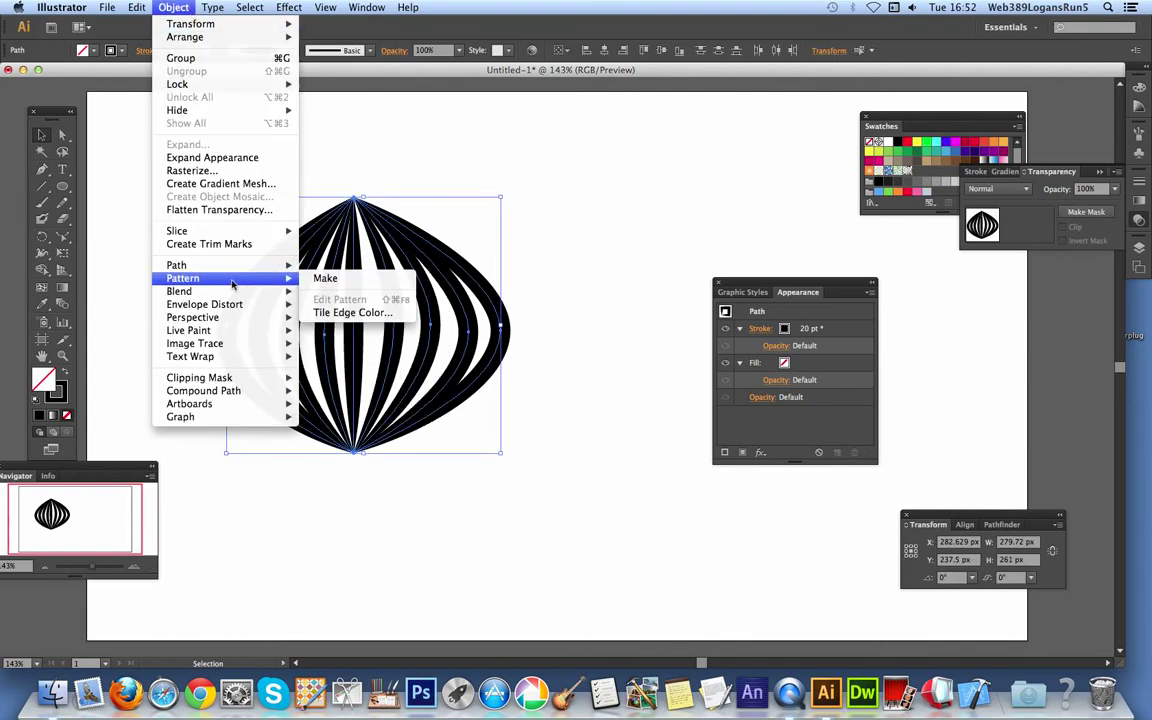
click(323, 278)
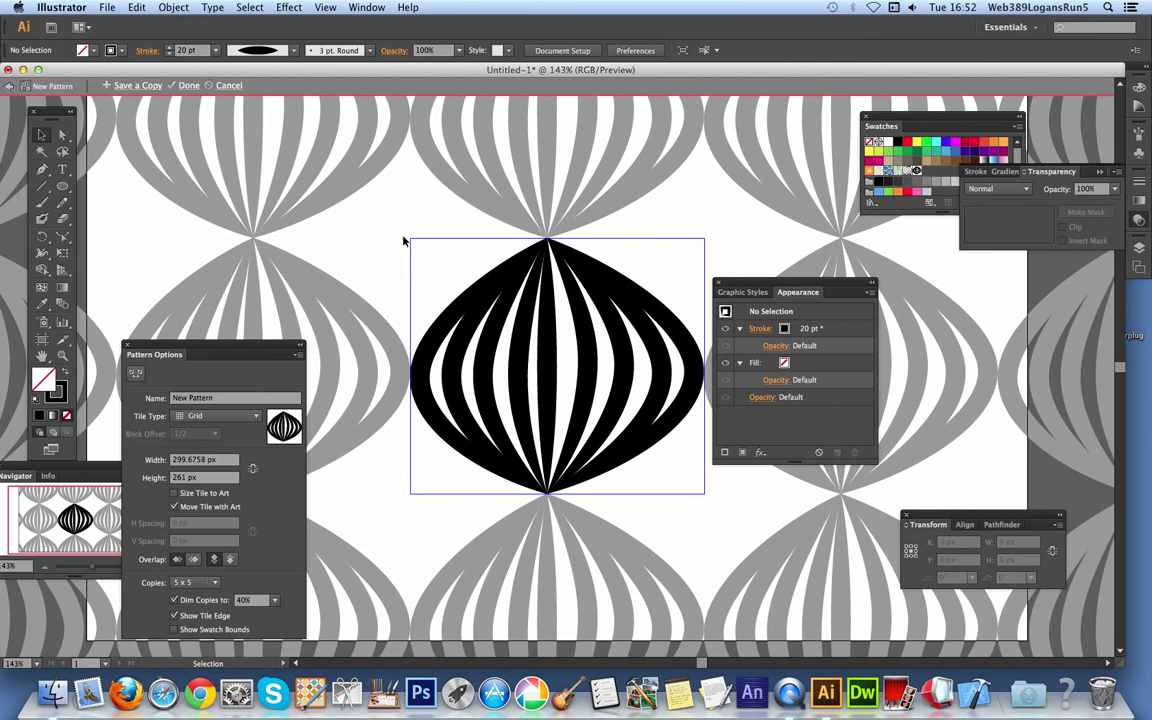
drag(403, 241, 671, 487)
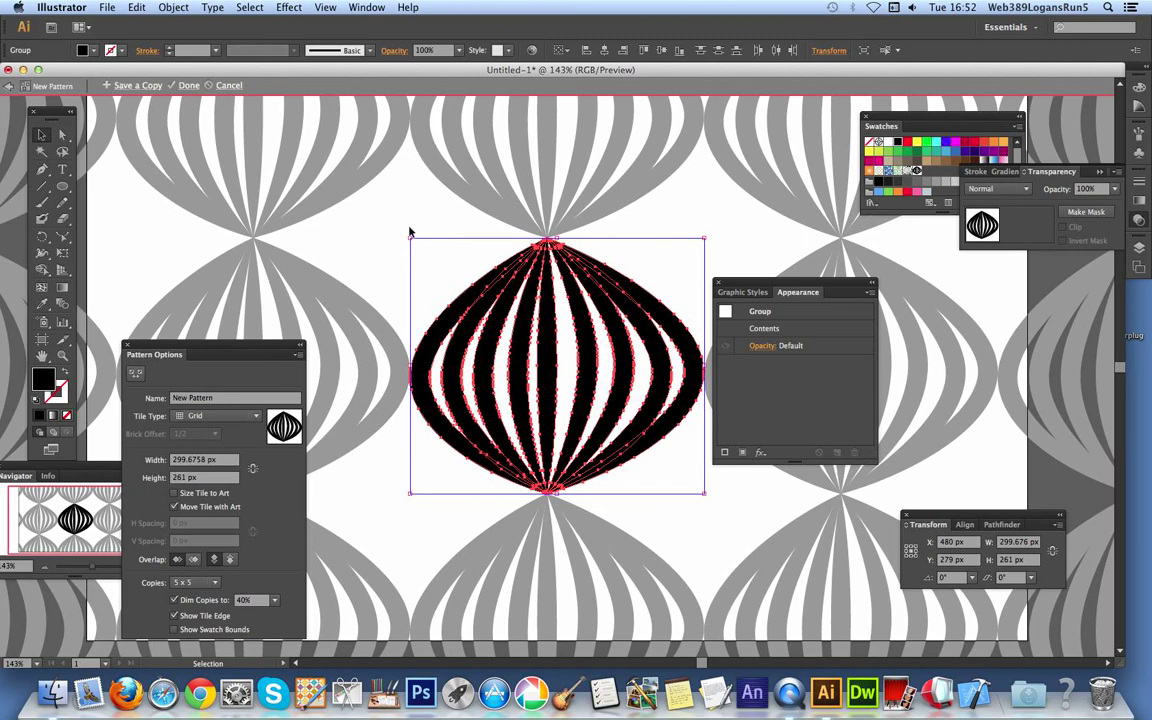
Step: Rotate the tile art about 40°, save a pattern copy, then cancel pattern editing
drag(413, 233, 403, 202)
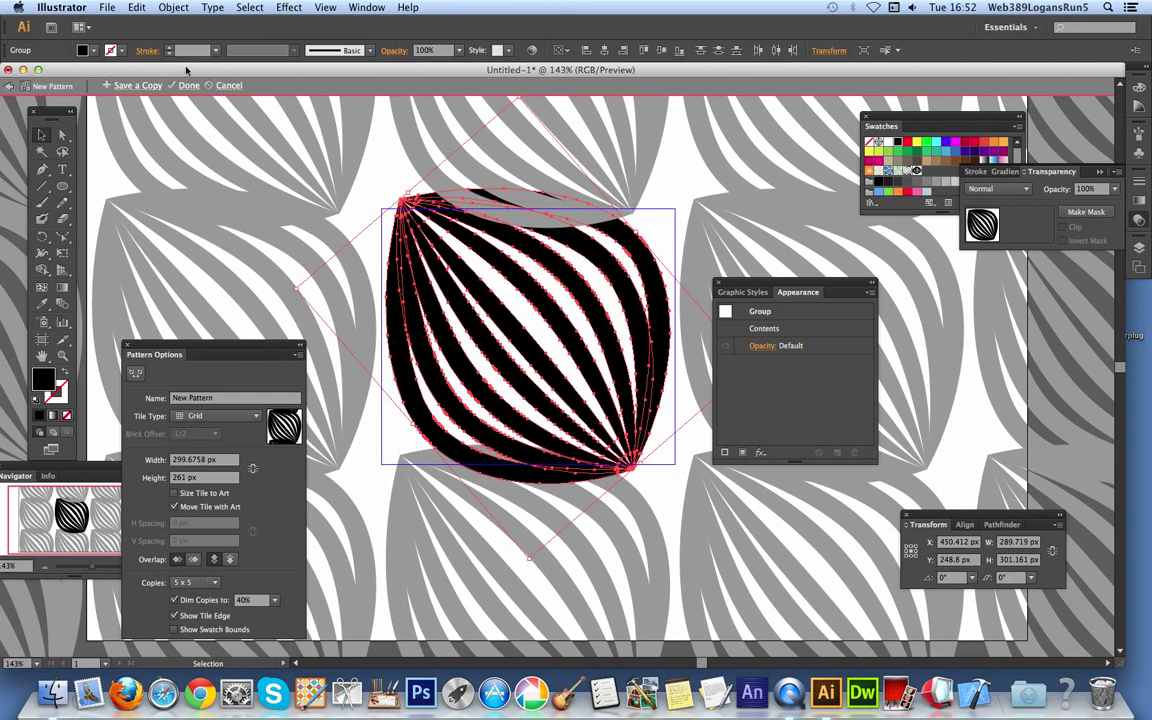
click(130, 88)
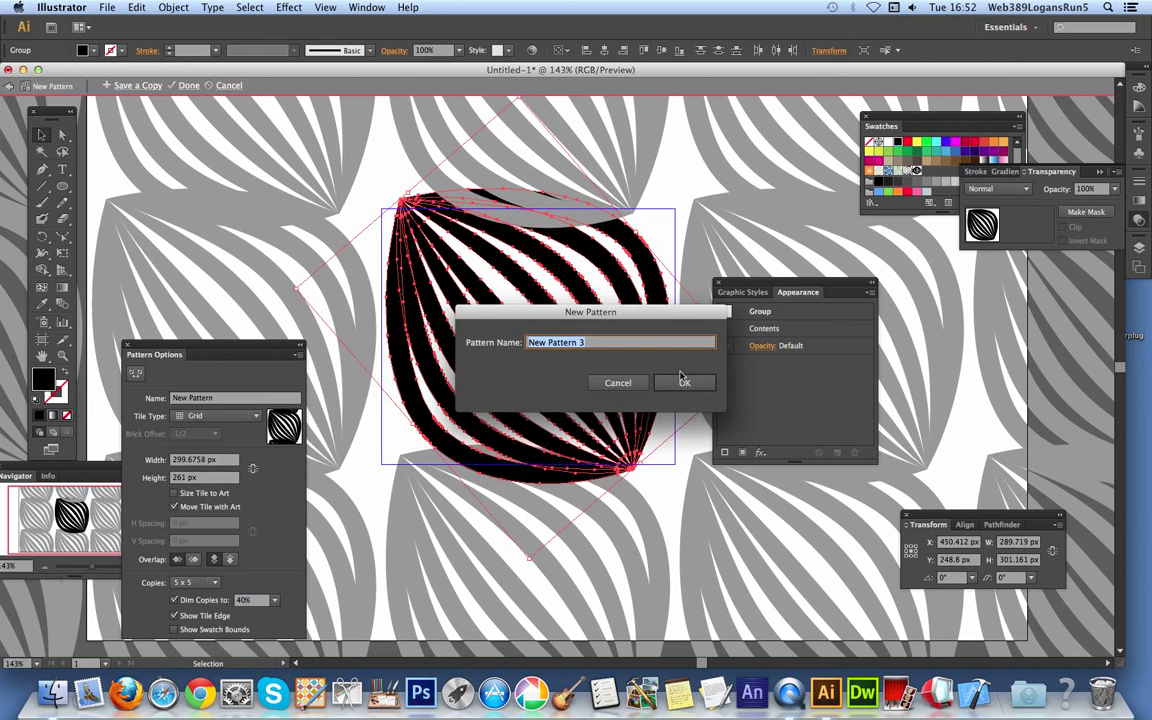
key(Return)
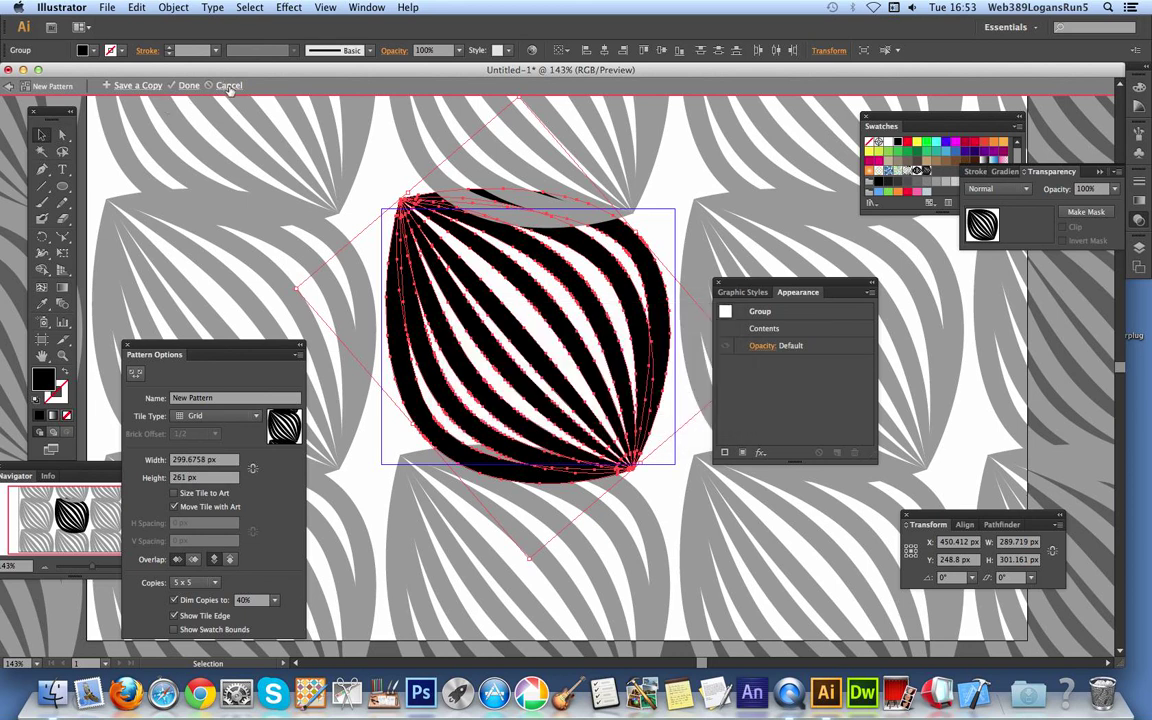
click(228, 86)
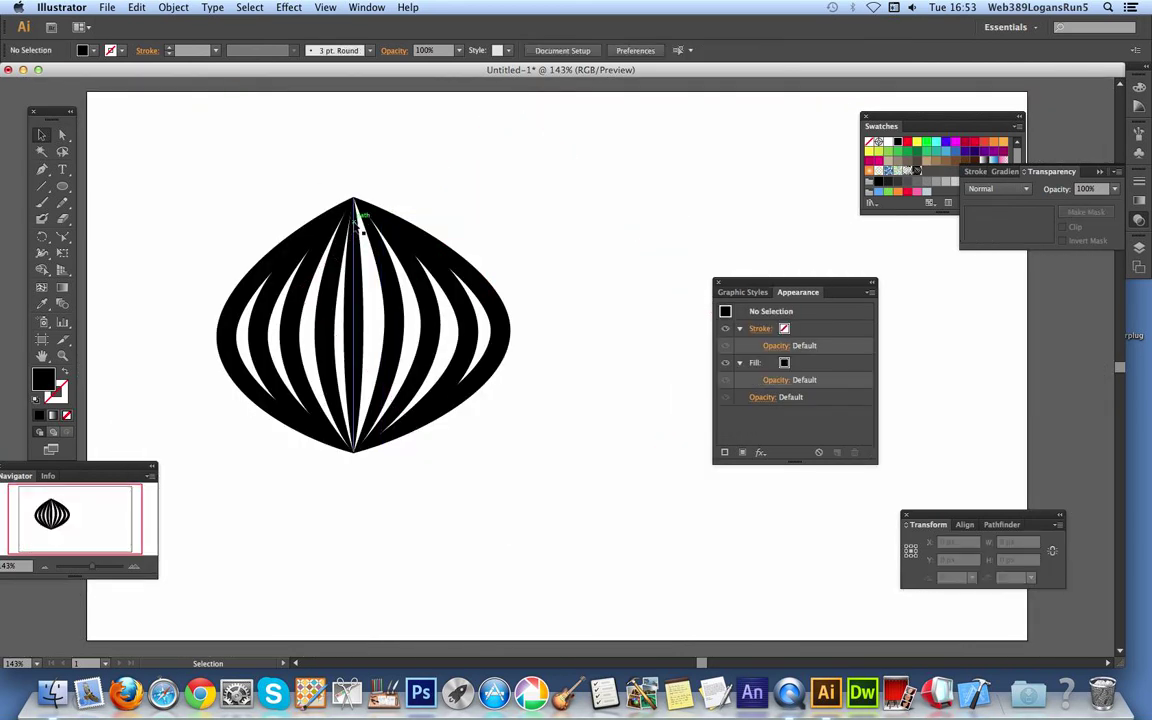
Step: Select the onion's outer-left curve and move it out to the left
click(339, 292)
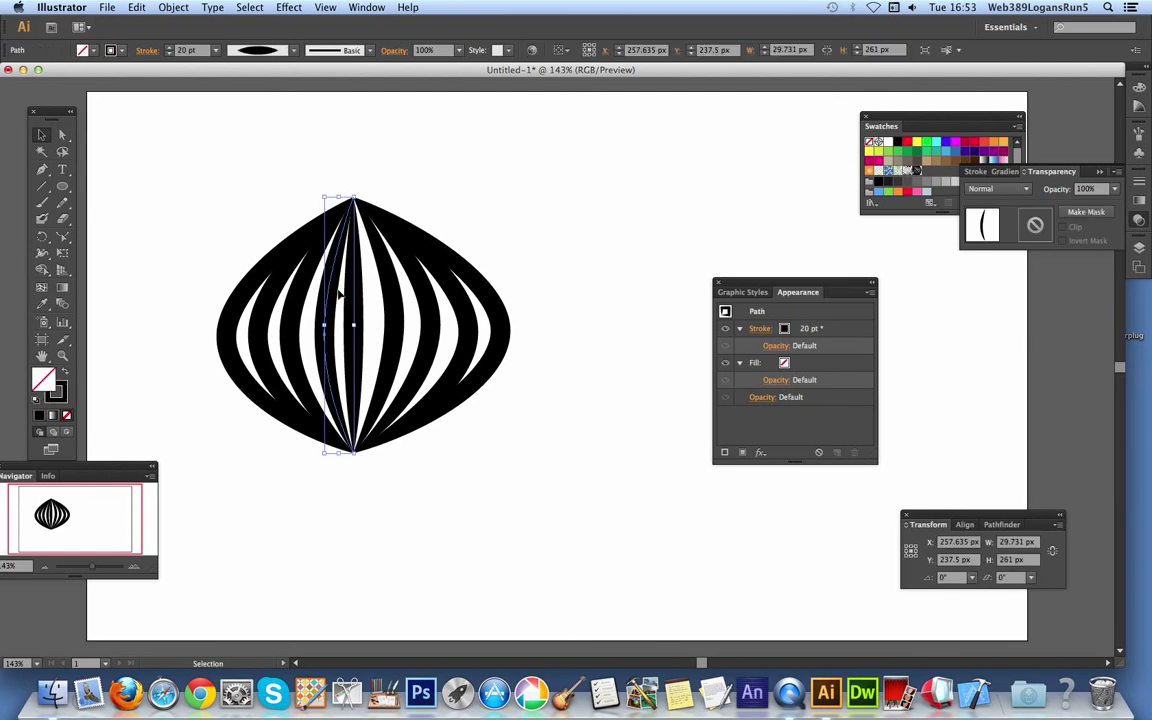
click(223, 327)
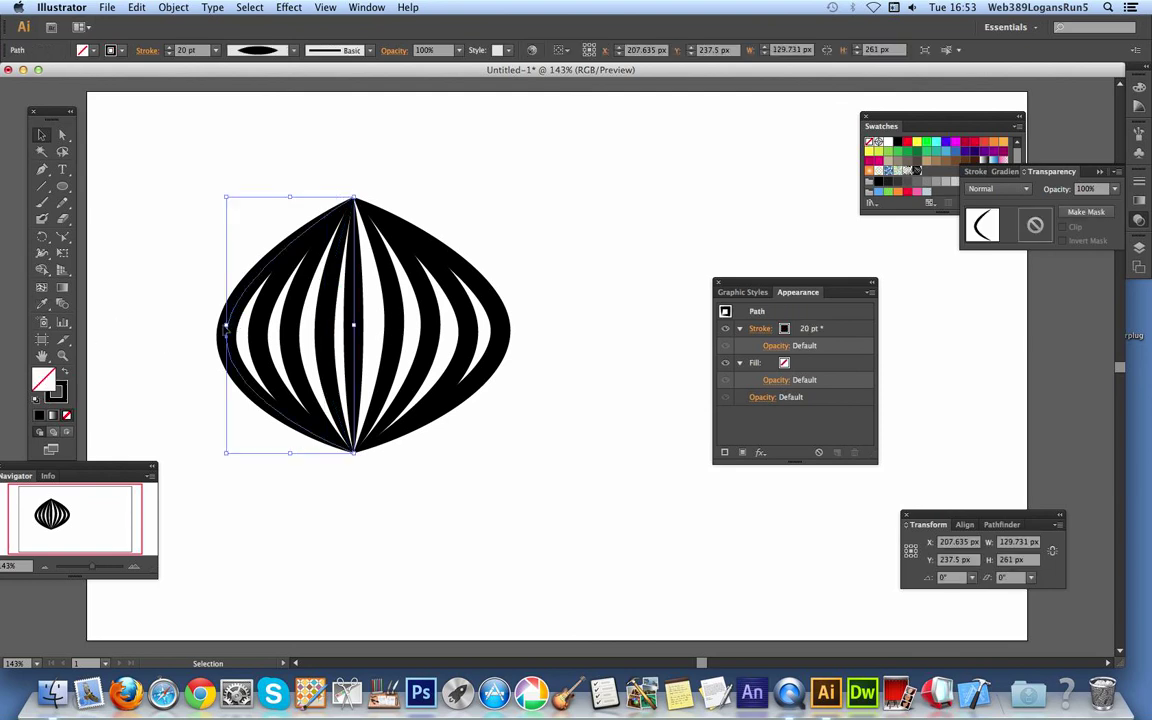
click(222, 327)
drag(225, 337, 133, 385)
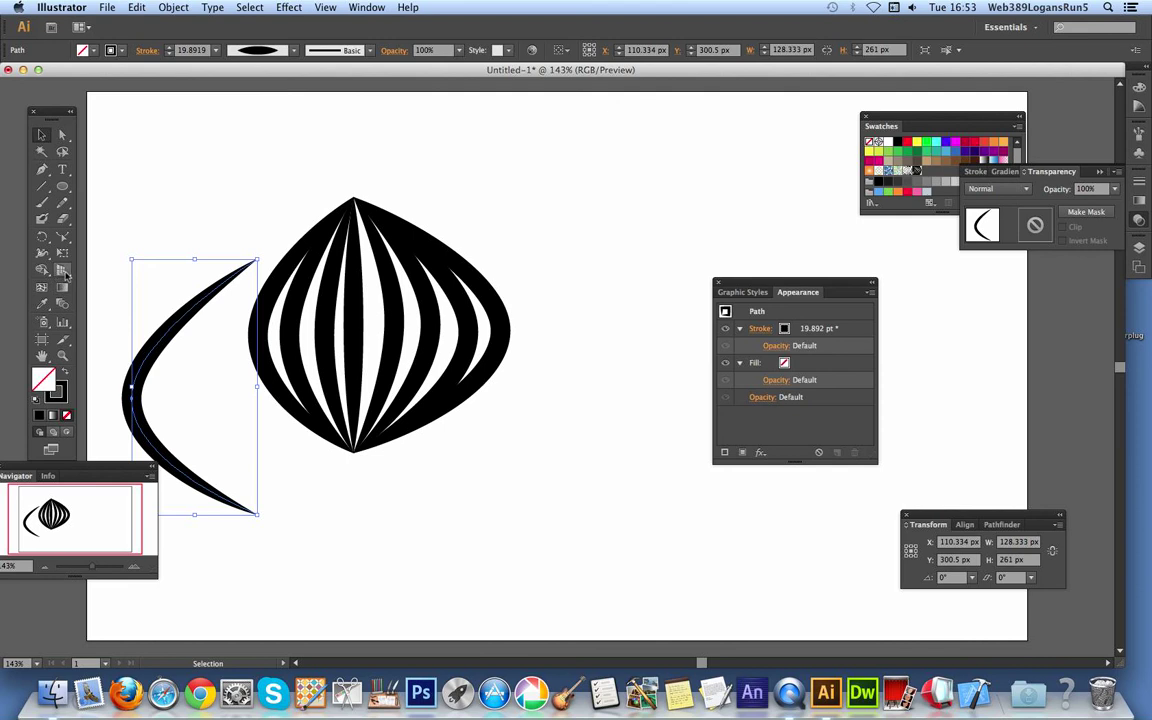
Step: Reshape the moved curve and drag reshaped copies to build a fan of curved strokes
click(62, 236)
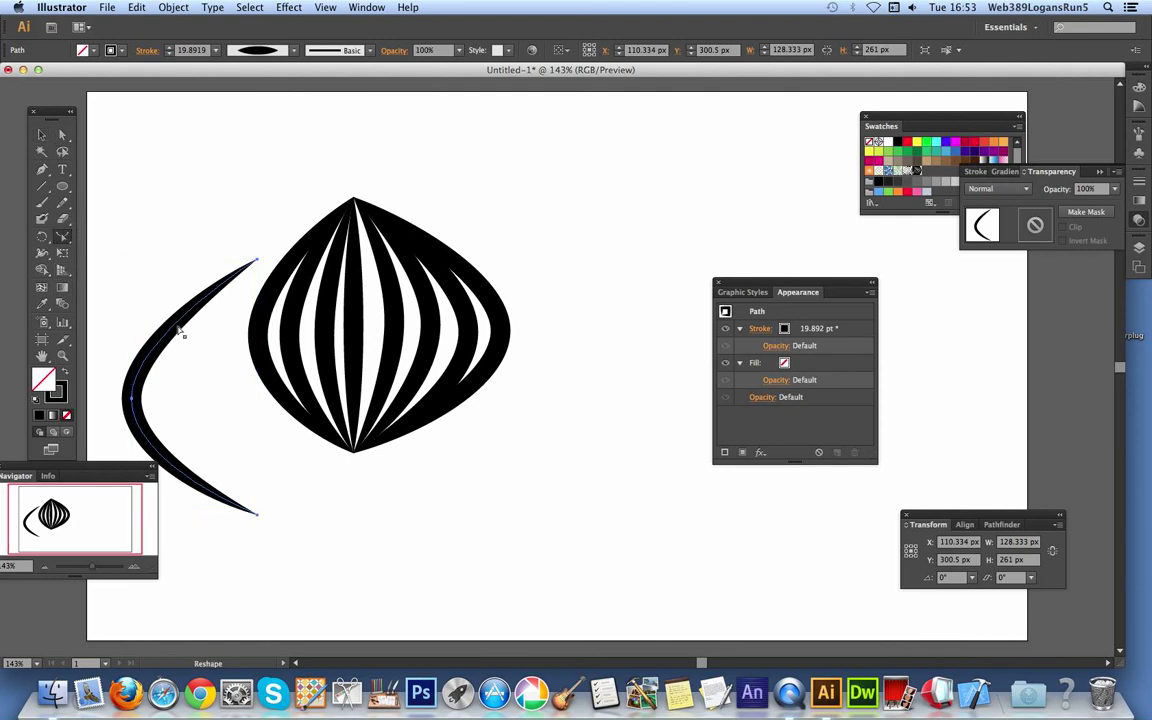
drag(179, 328, 213, 356)
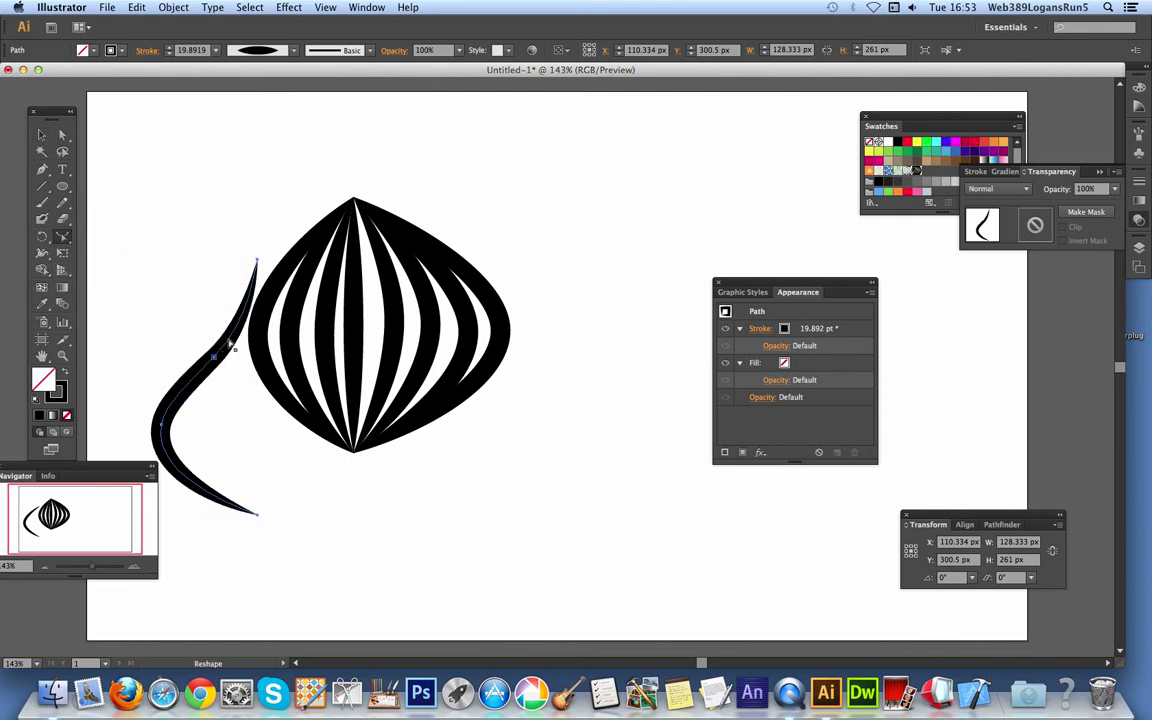
drag(257, 262, 219, 165)
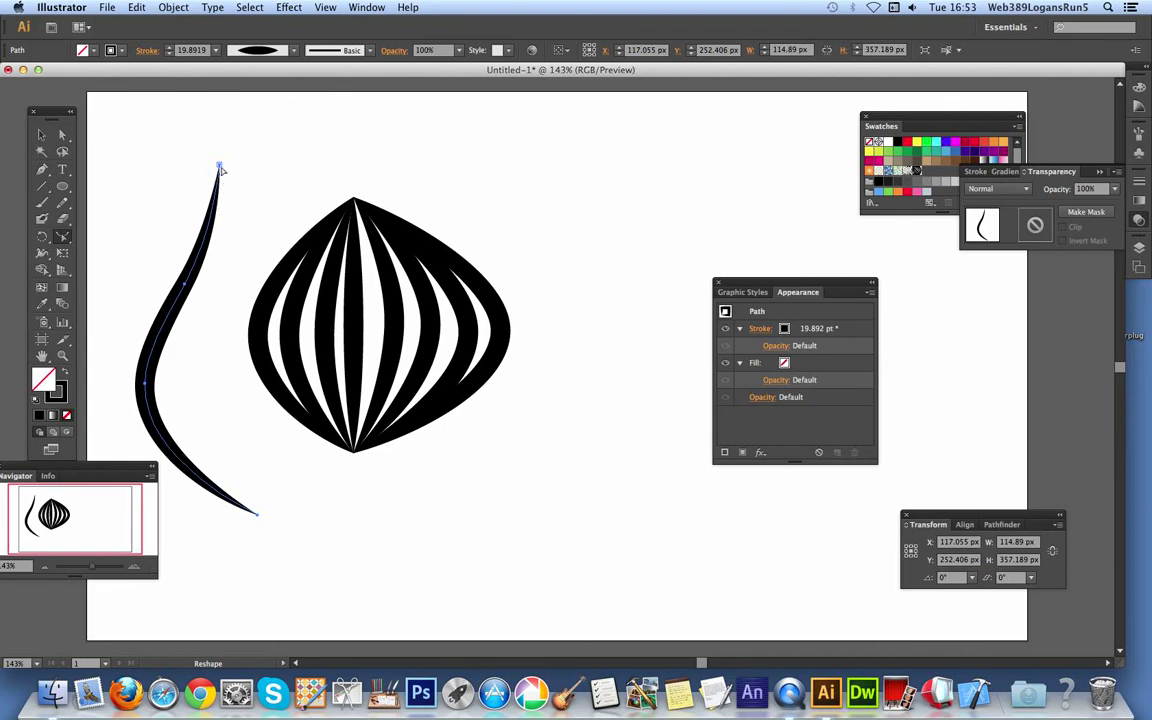
drag(221, 167, 255, 179)
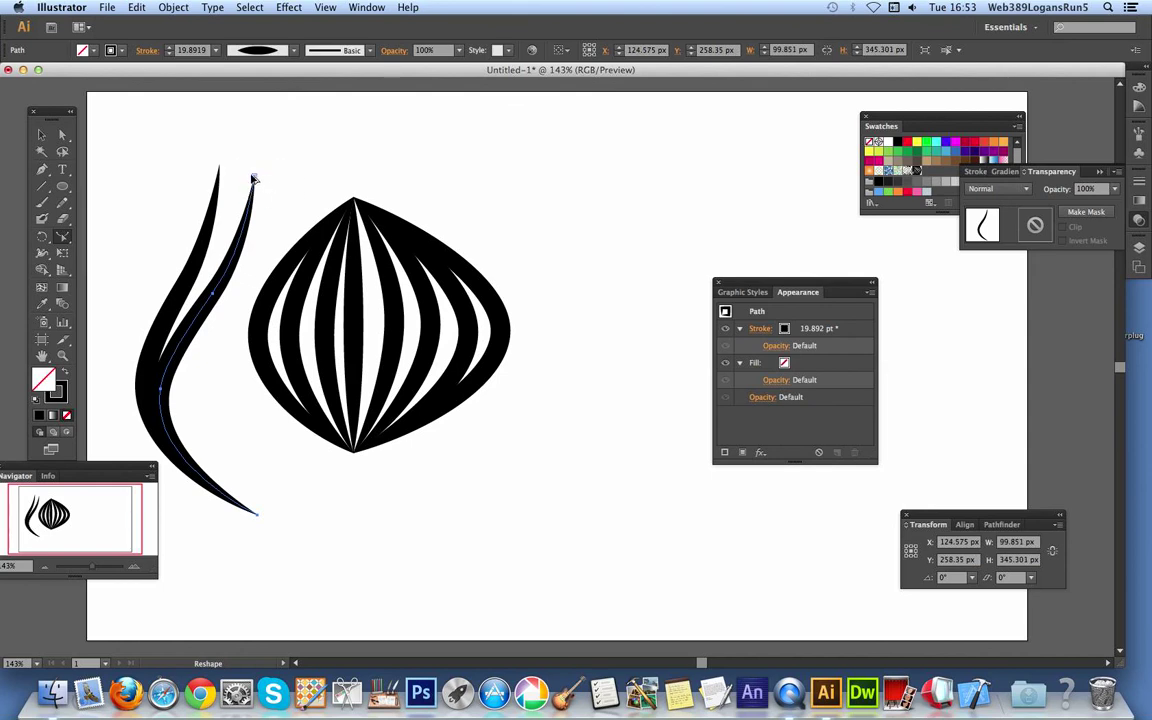
drag(253, 179, 95, 166)
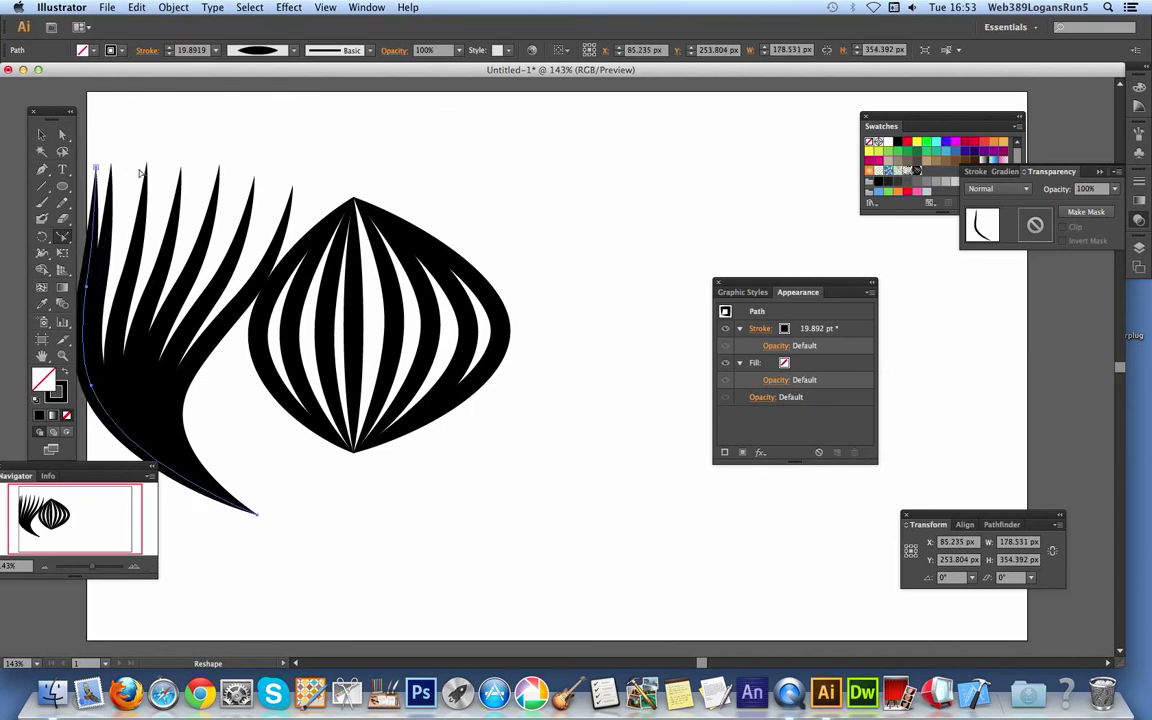